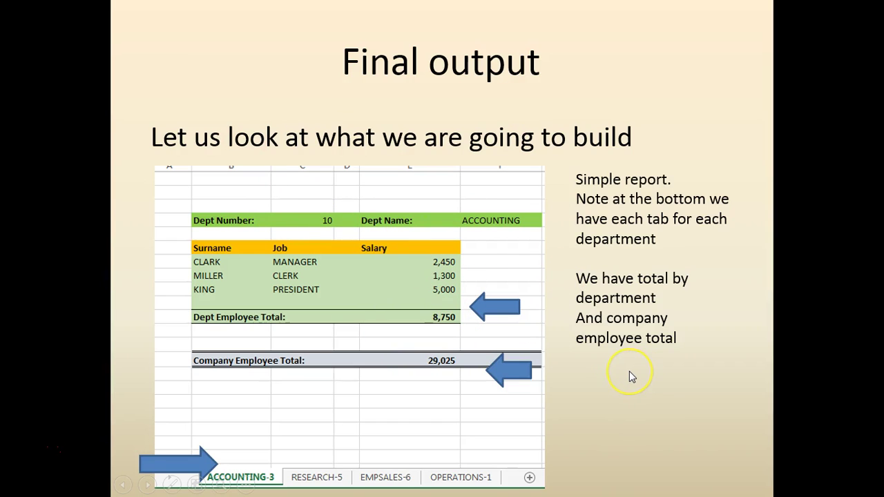
Compare the output workbook's EMPLOYEE_DETAILS (2) full employee list against the EMPLOYEE_DETAILS sheet
key("alt+Tab")
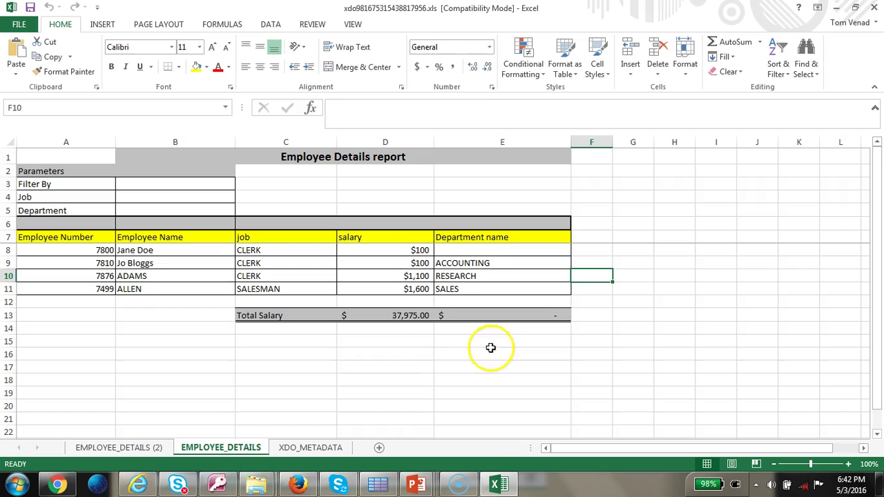
left_click(132, 448)
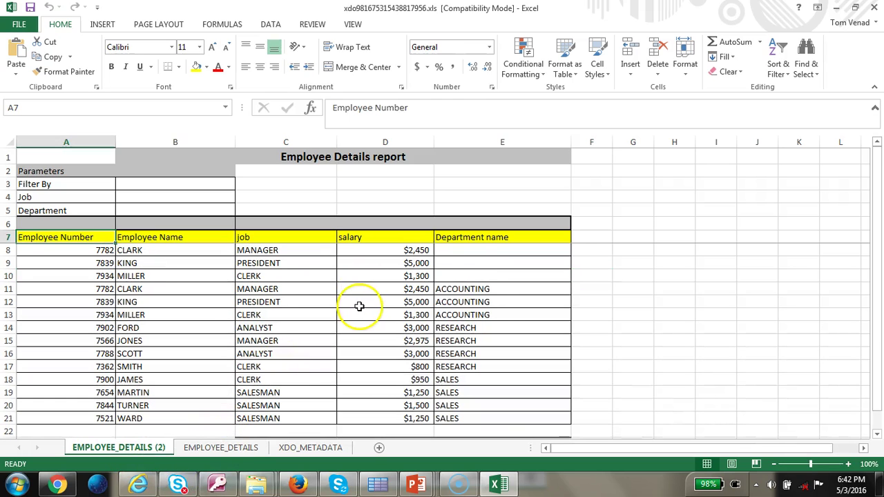
left_click(229, 448)
left_click(140, 449)
left_click(207, 449)
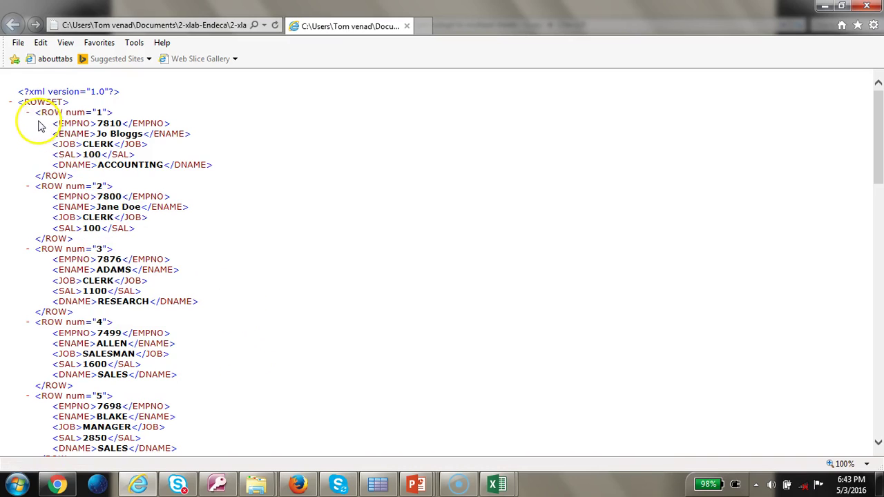
scroll(170, 296, "down", 2)
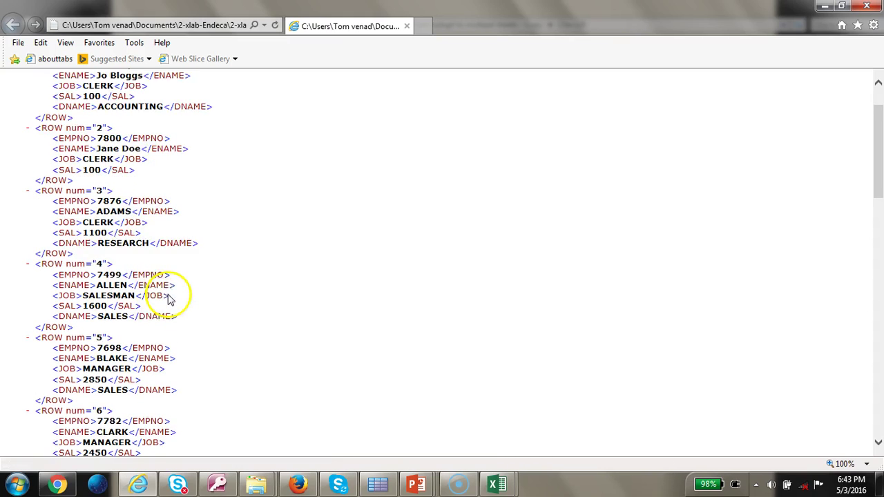
scroll(169, 297, "up", 2)
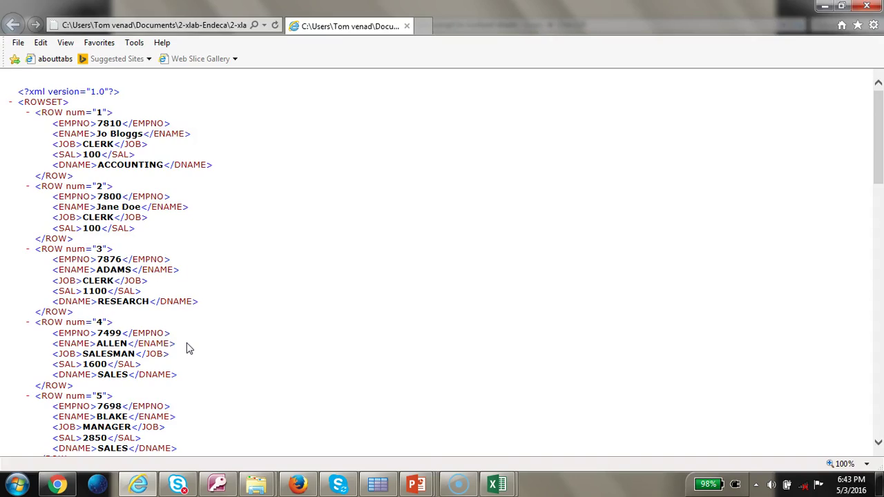
Inspect the XDO names of the employee number, name, job, salary and department fields (A8–E8)
key("alt+Tab")
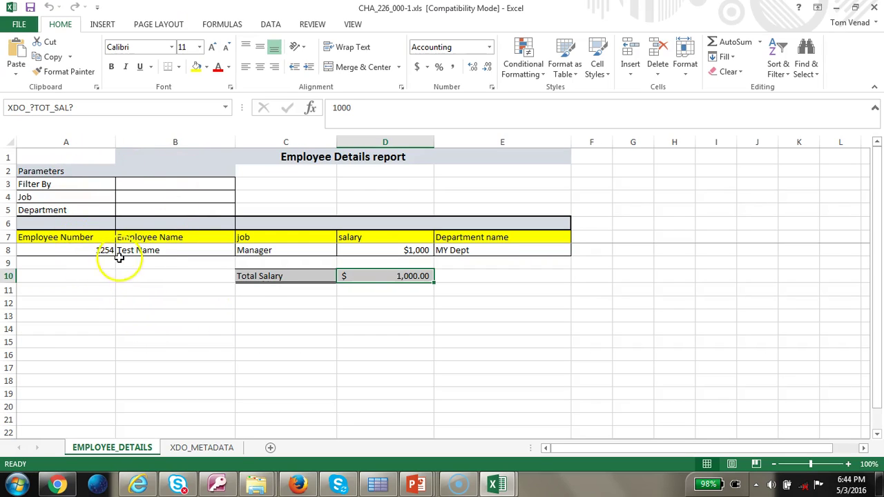
left_click(87, 250)
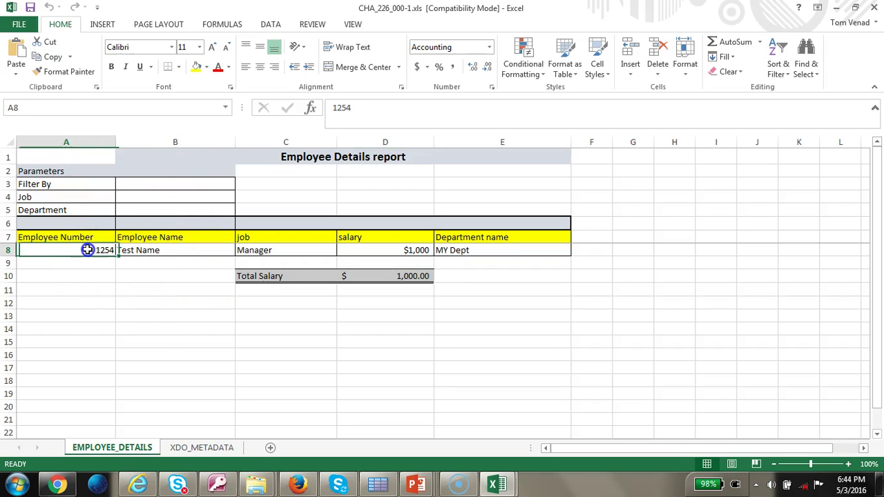
left_click(154, 250)
left_click(282, 249)
left_click(401, 252)
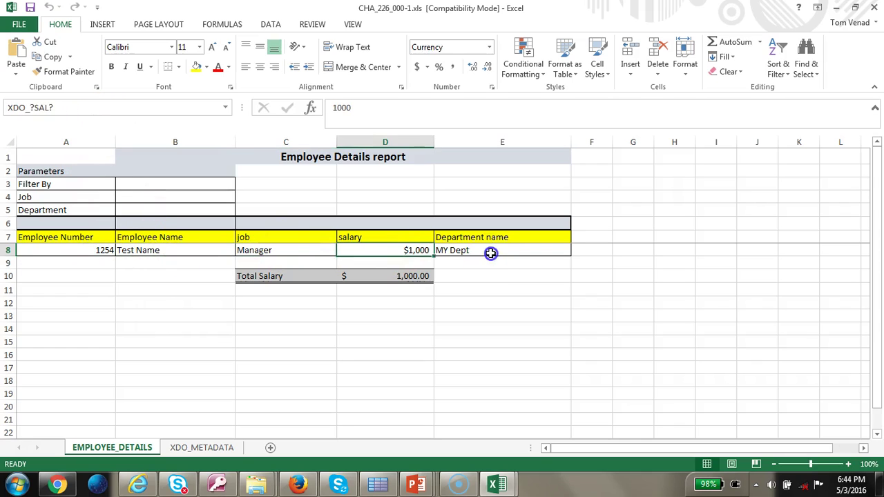
left_click(489, 252)
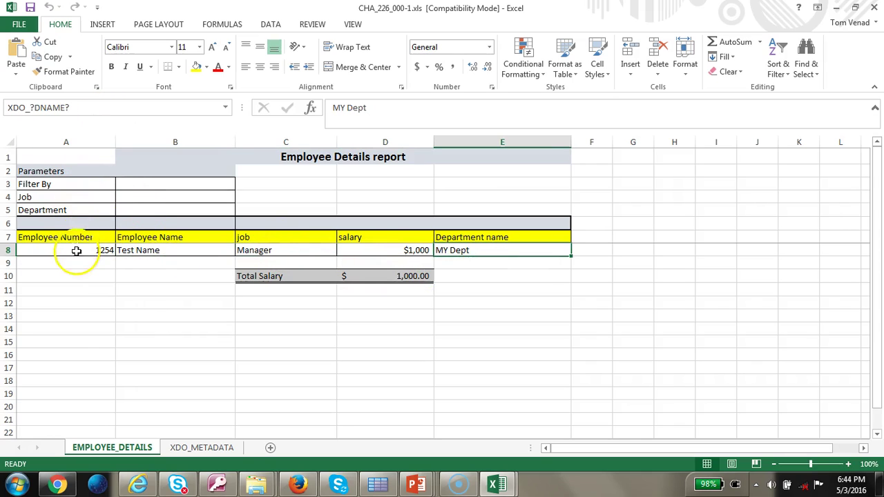
Review the XDO_GROUP_?ROW? name's range in Name Manager, leaving it unchanged
left_click(228, 24)
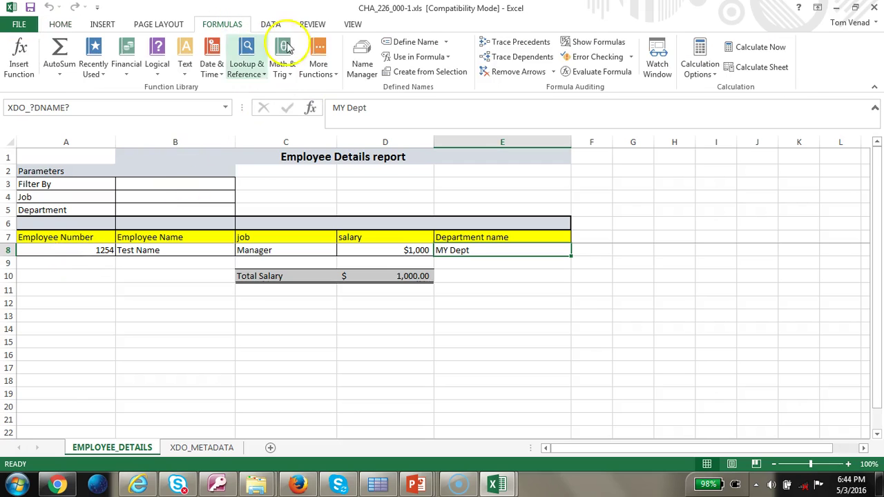
left_click(358, 57)
left_click(361, 184)
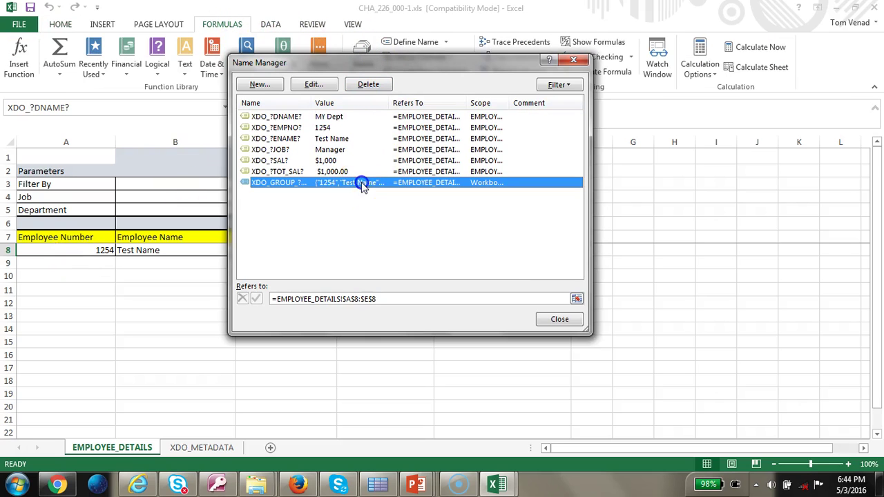
left_click(314, 84)
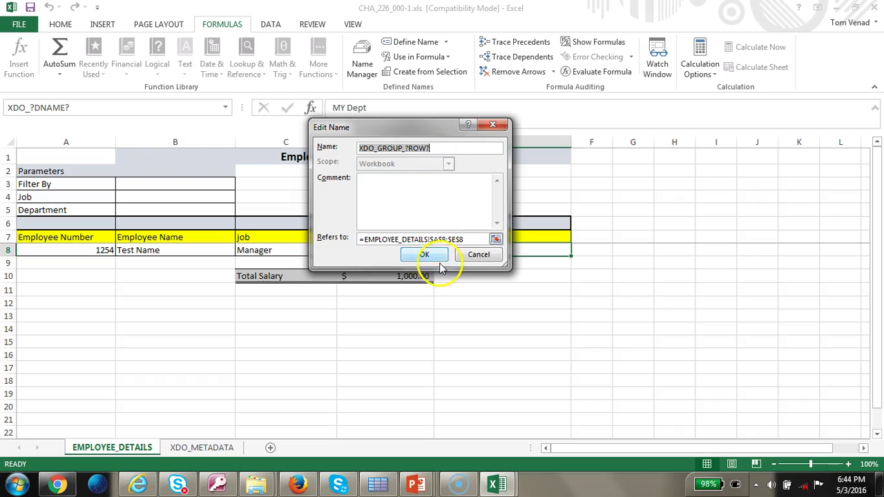
left_click(469, 239)
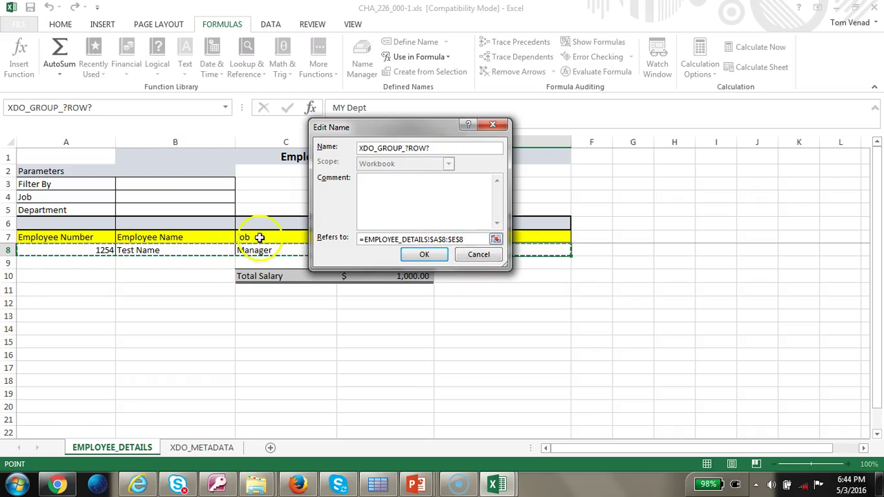
left_click(478, 254)
left_click(554, 320)
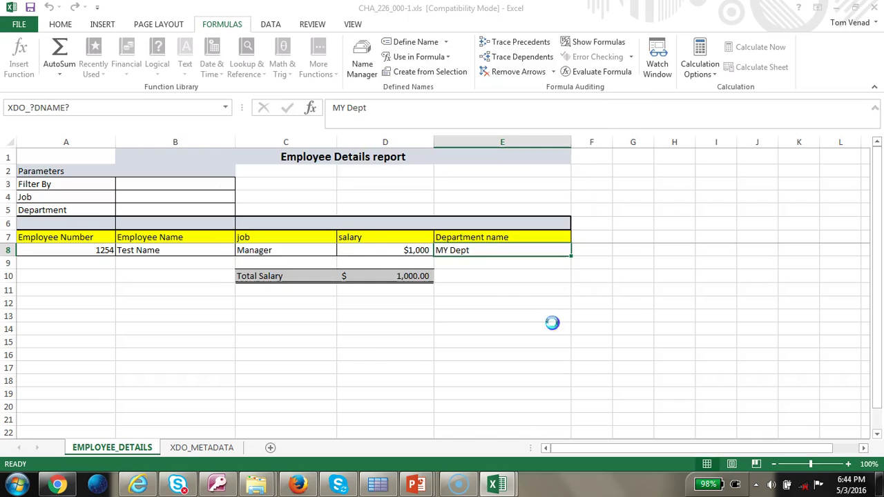
Check the XDO_?TOT_SAL? sum constraint on XDO_METADATA and the total salary field's name
left_click(178, 448)
left_click(93, 297)
left_click(197, 299)
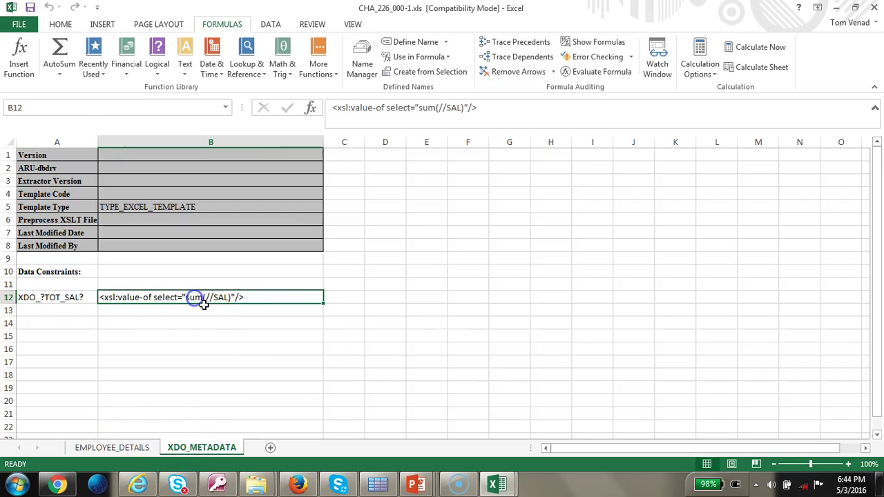
left_click(131, 448)
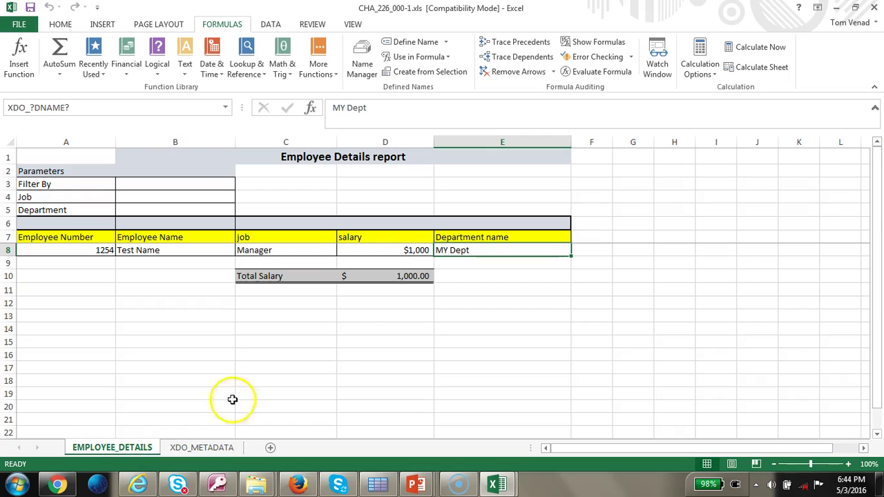
left_click(407, 276)
Refresh Template Viewer's lists and select cha-2226.xml with the CHA_226_000-1.xls template
mouse_move(379, 481)
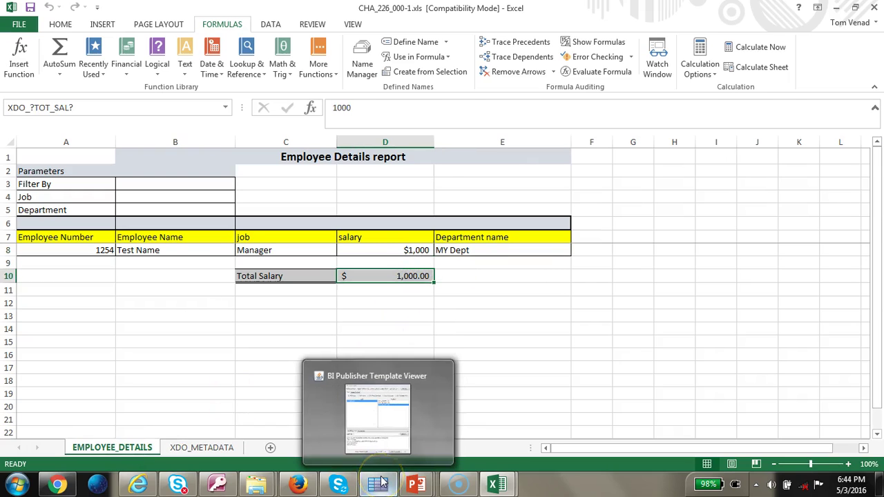
left_click(389, 422)
left_click(268, 67)
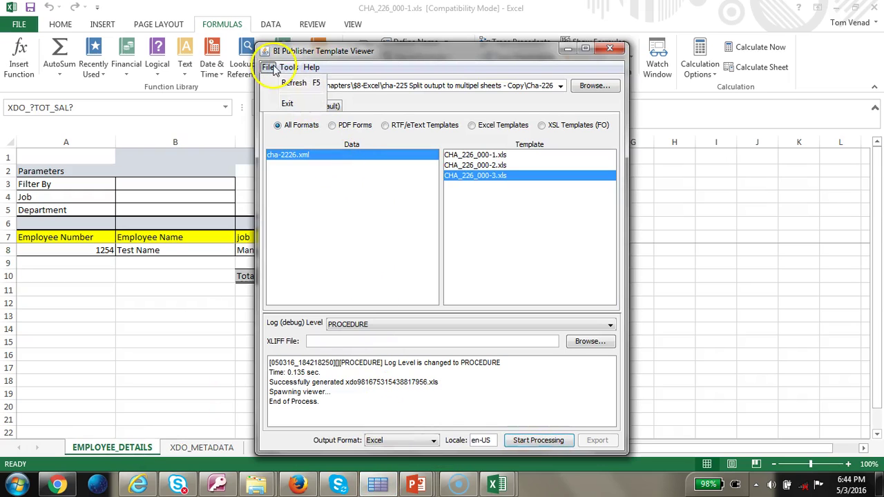
left_click(294, 82)
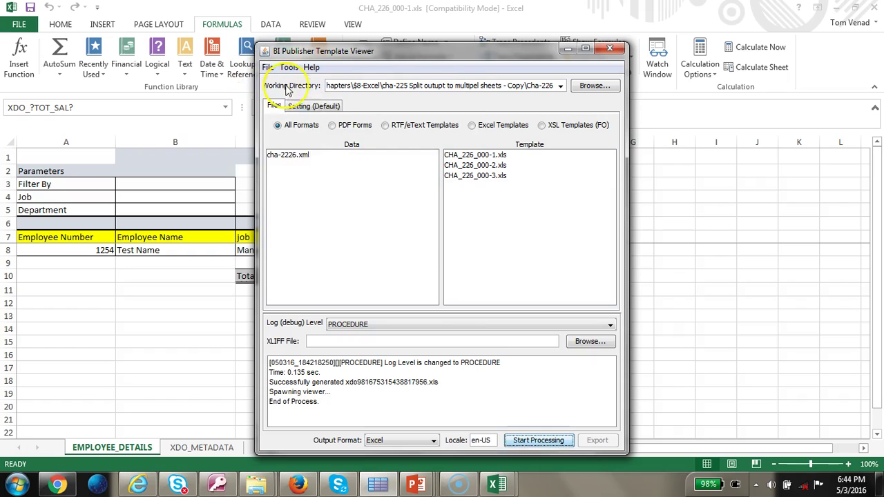
left_click(304, 155)
left_click(475, 164)
left_click(475, 155)
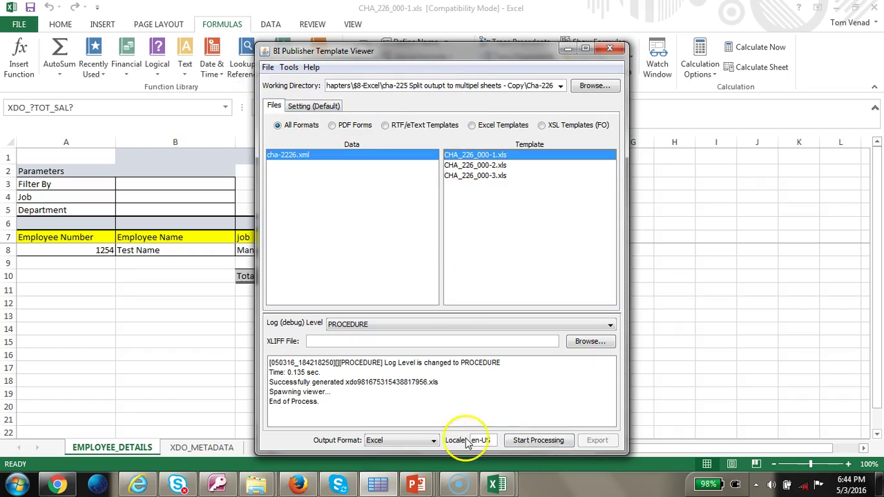
Generate the report, review the employee sheet, and close the output
left_click(521, 440)
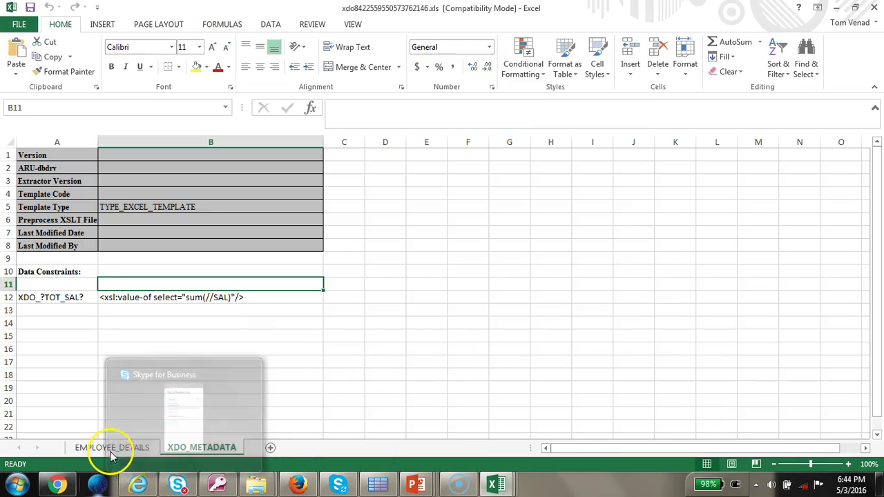
left_click(112, 447)
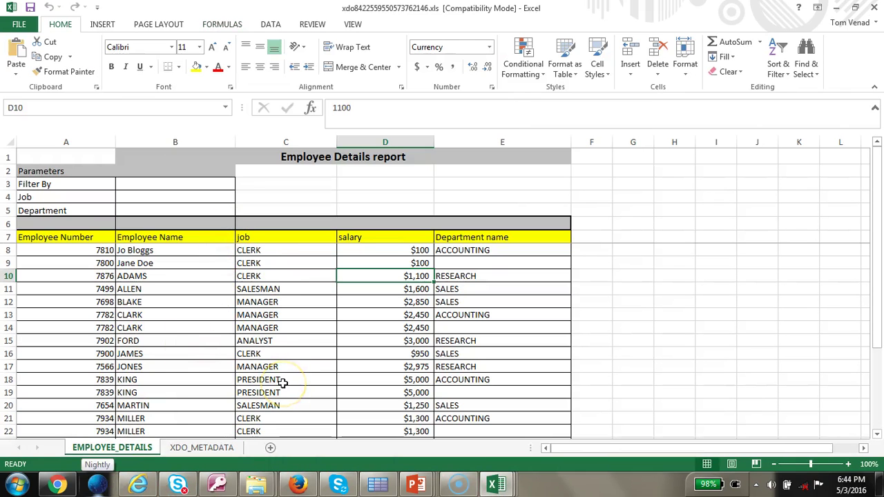
scroll(282, 383, "down", 3)
scroll(282, 386, "up", 2)
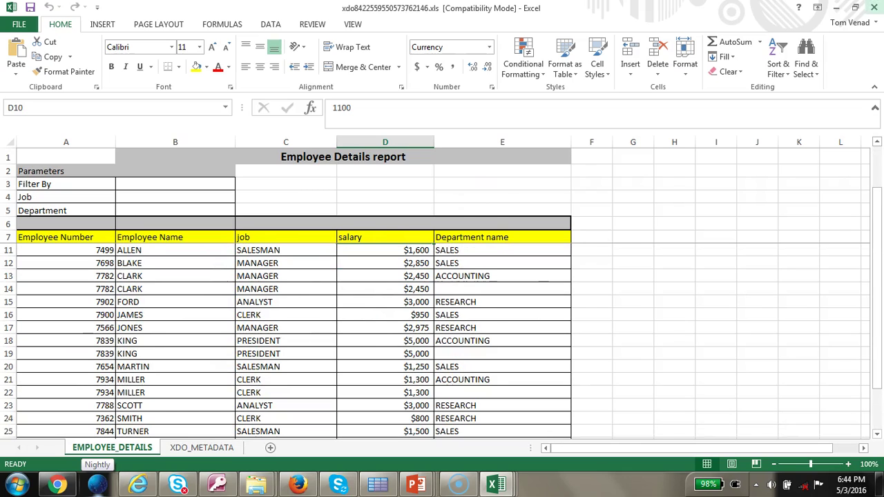
left_click(871, 8)
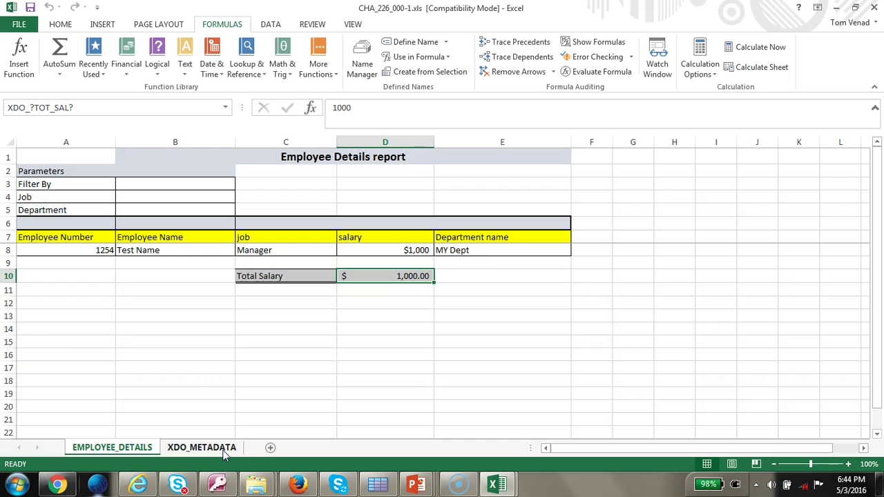
Inspect CHA_226_000-2.xls's XDO_GROUP_?GP_1? name in A13 and its DNAME-sorted for-each expression in B13
left_click(265, 486)
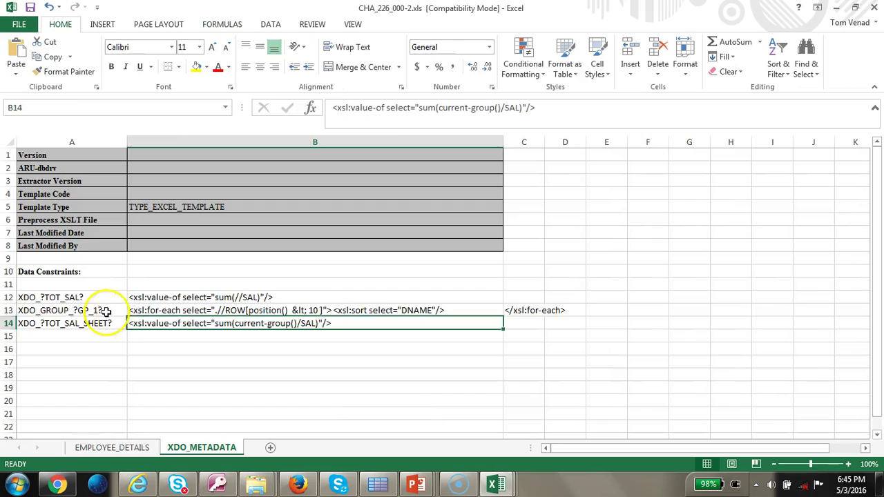
left_click(103, 312)
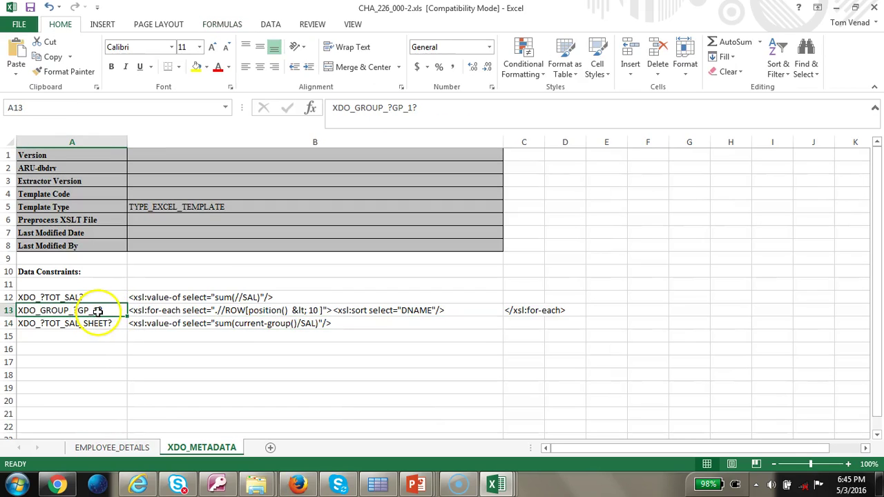
left_click(181, 310)
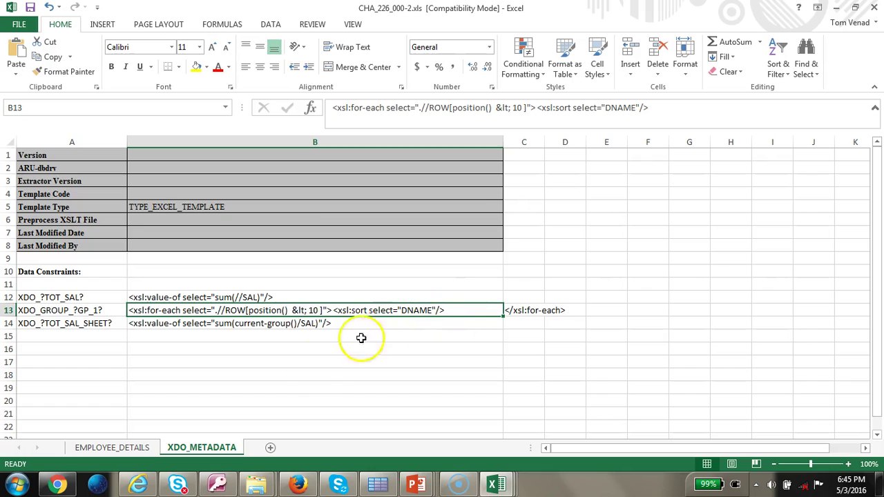
left_click(100, 312)
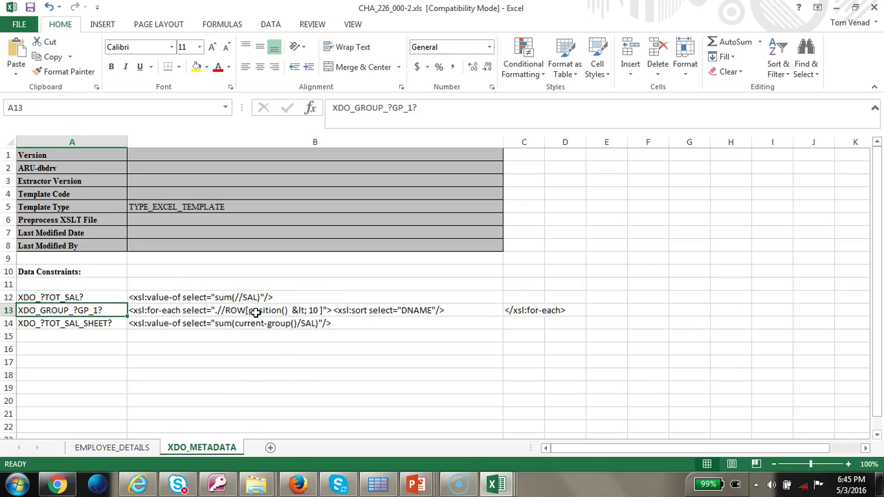
Confirm in Name Manager that XDO_GROUP_?GP_1? covers EMPLOYEE_DETAILS!$A$8:$E$8, without changes
left_click(137, 447)
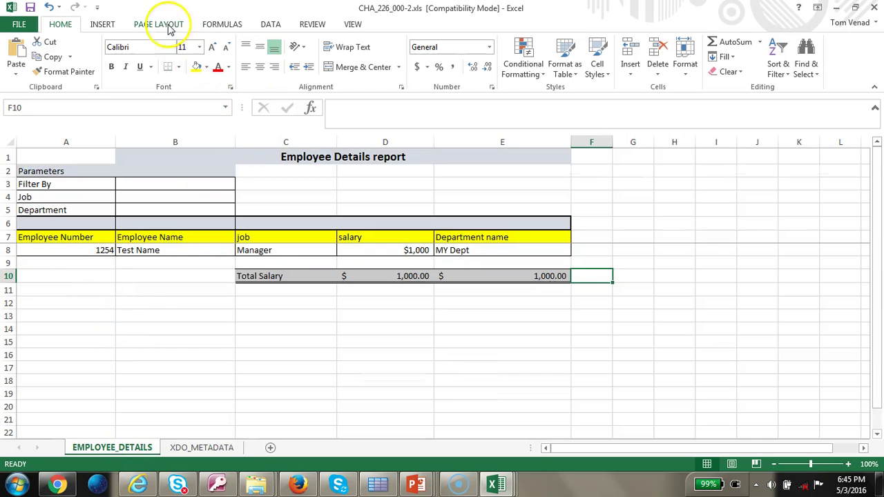
left_click(223, 24)
left_click(357, 66)
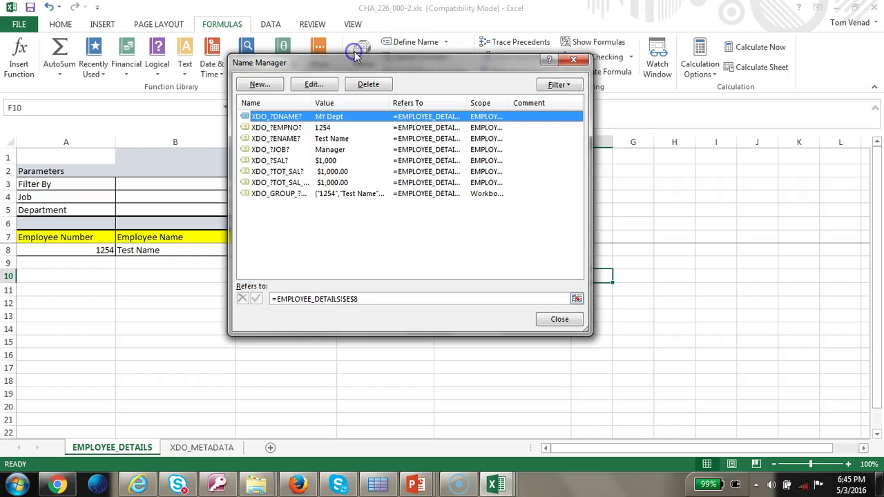
left_click(346, 193)
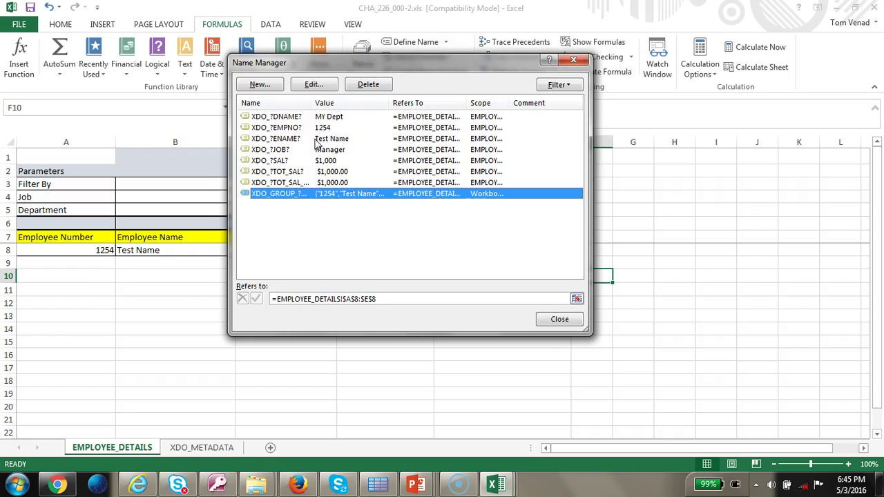
left_click(312, 84)
left_click(457, 147)
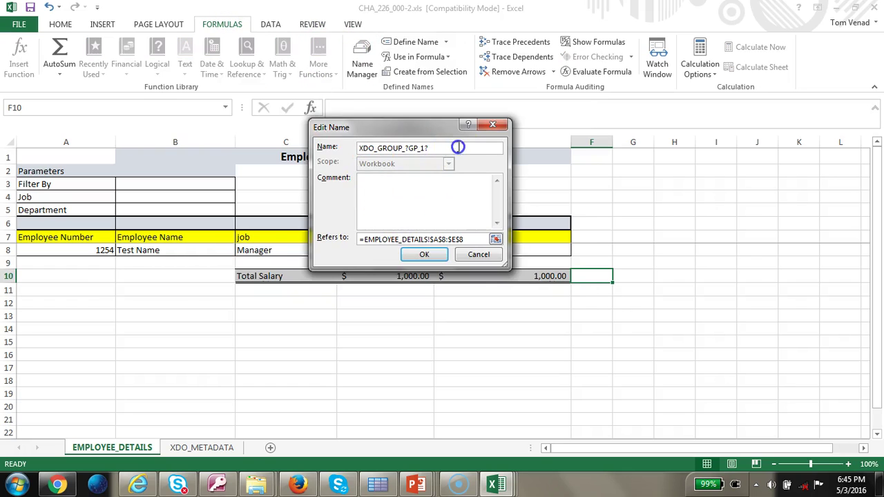
left_click(479, 256)
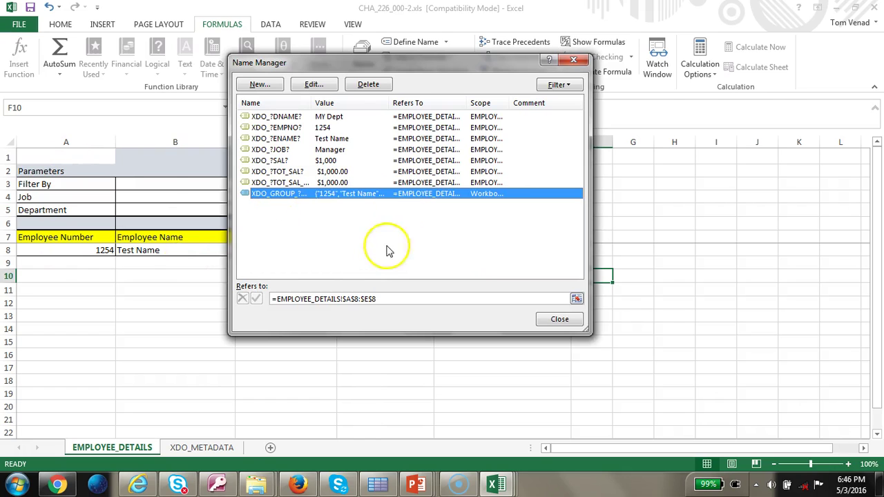
left_click(558, 318)
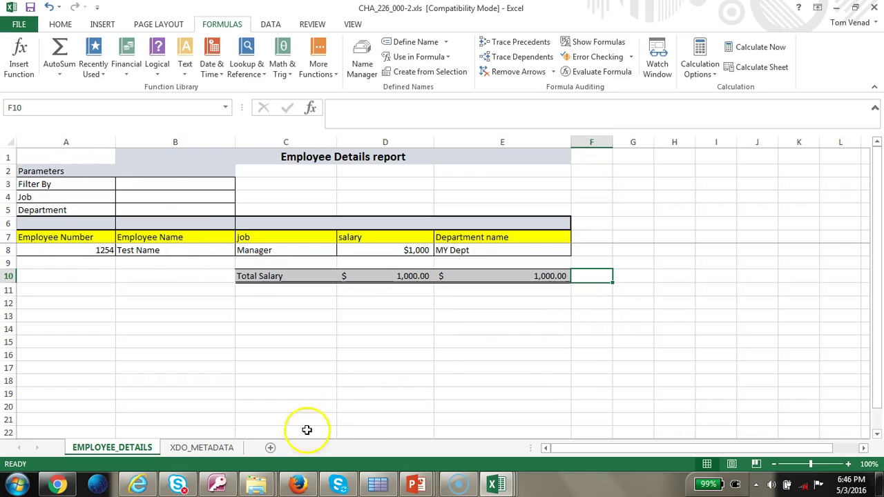
Process CHA_226_000-2.xls, review the output report, and close it
left_click(379, 483)
left_click(483, 165)
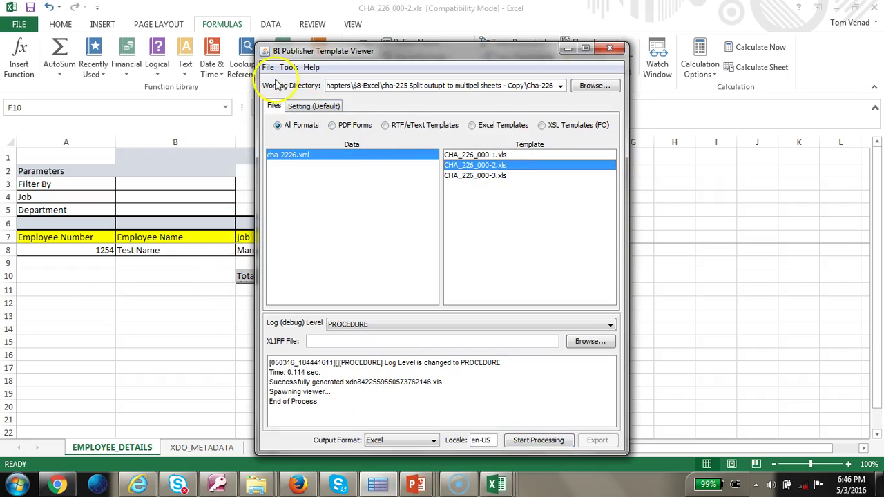
left_click(538, 440)
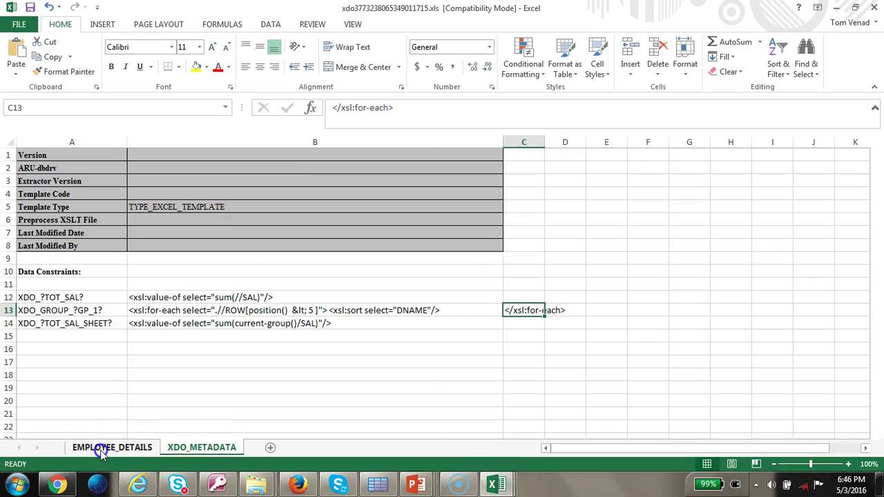
left_click(110, 447)
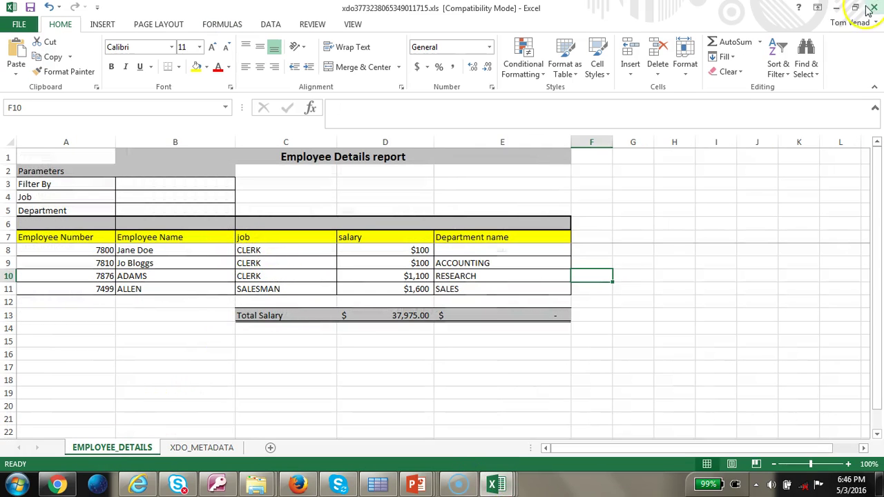
left_click(871, 8)
left_click(202, 447)
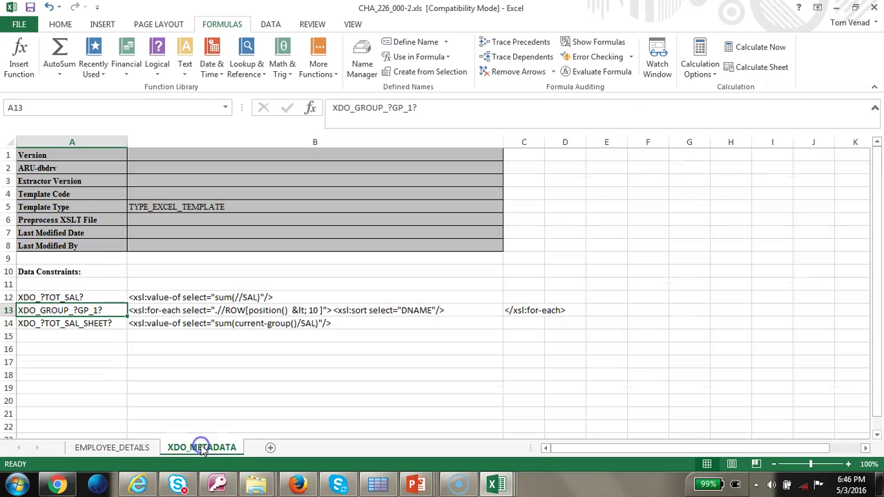
Regenerate the report and select the employee numbers to count the rows
left_click(378, 485)
left_click(533, 441)
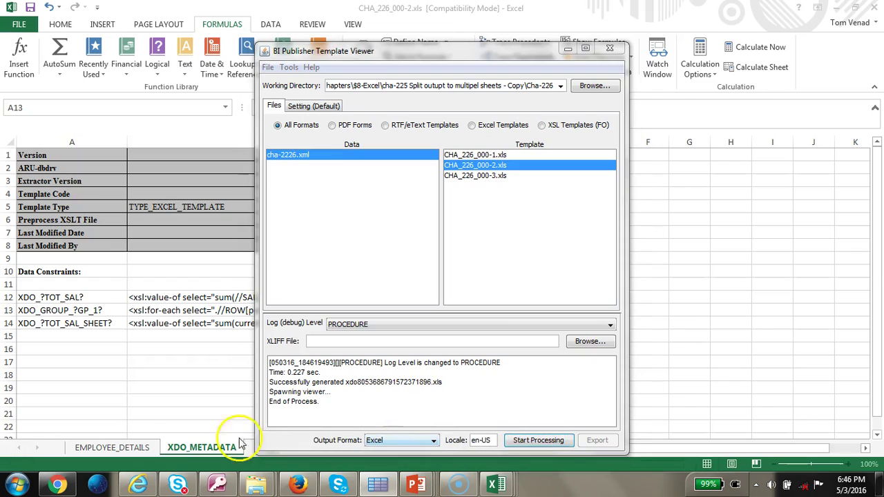
left_click(136, 447)
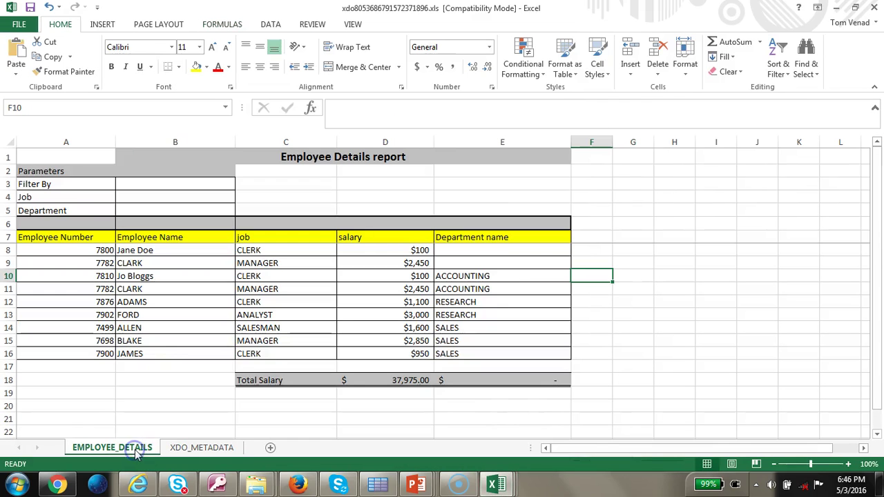
left_click(155, 352)
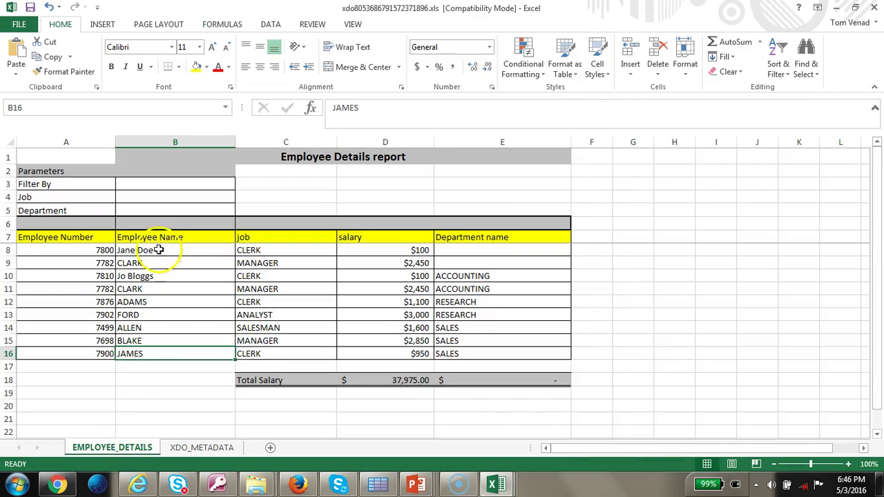
left_click(94, 237)
left_click_drag(95, 252, 92, 356)
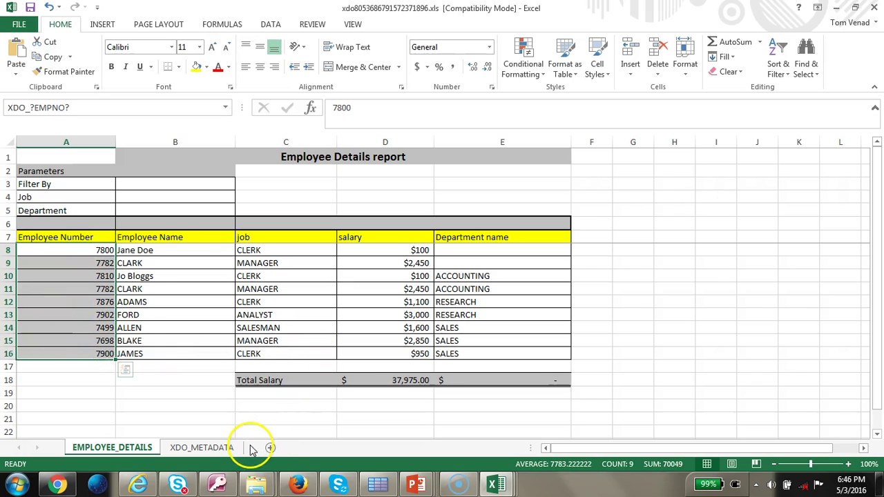
Check the B13 group rule, close the output, and return to the template's XDO_METADATA sheet
left_click(217, 448)
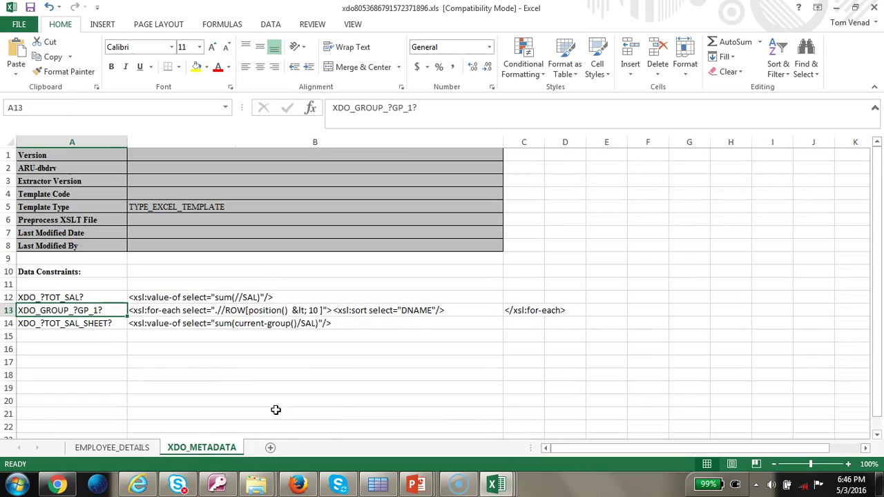
left_click(306, 313)
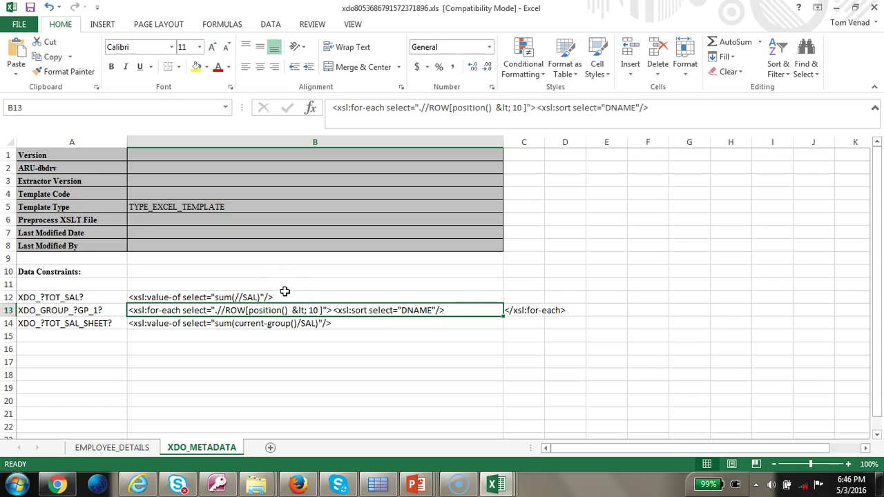
left_click(872, 7)
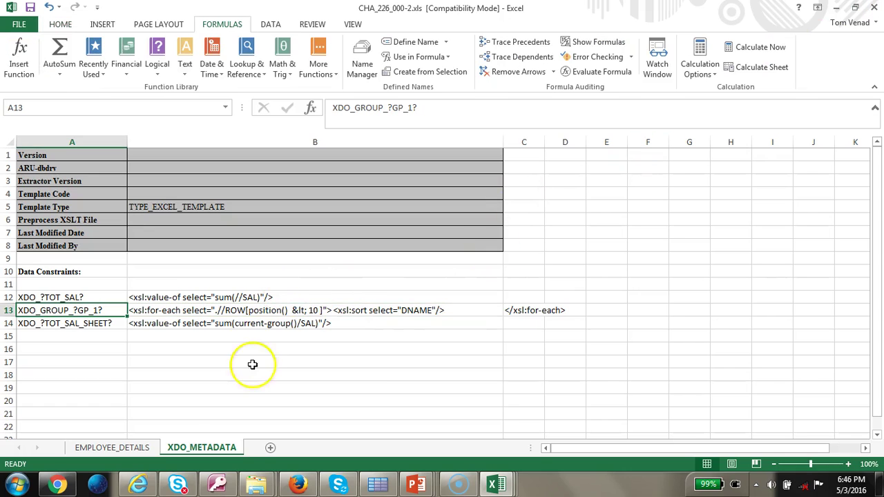
left_click(117, 451)
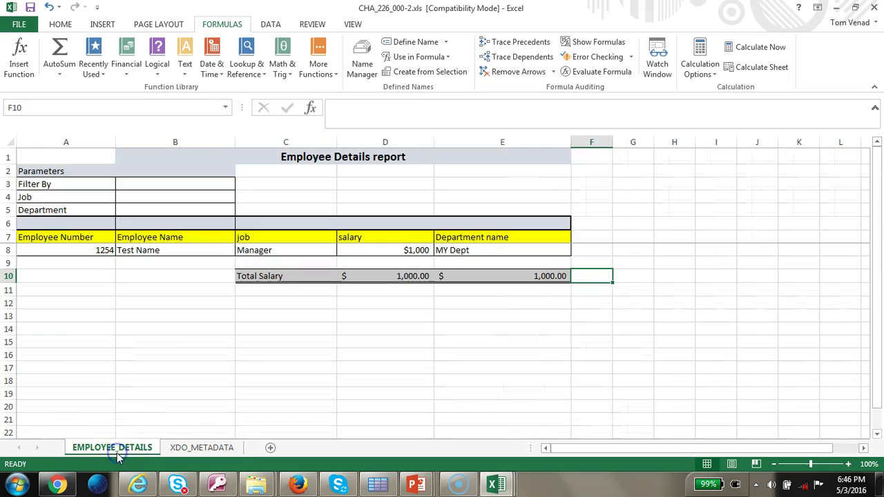
left_click(201, 449)
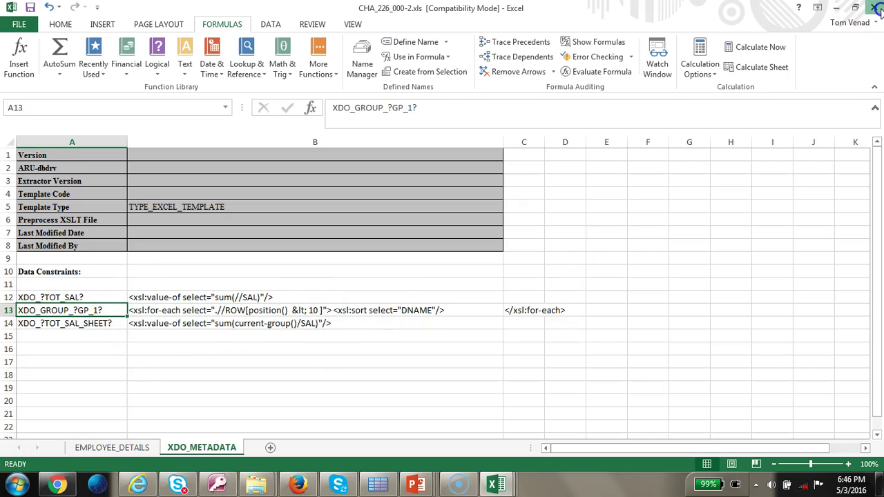
Change the B13 row limit from 10 to 11 and close CHA_226_000-2
double_click(305, 310)
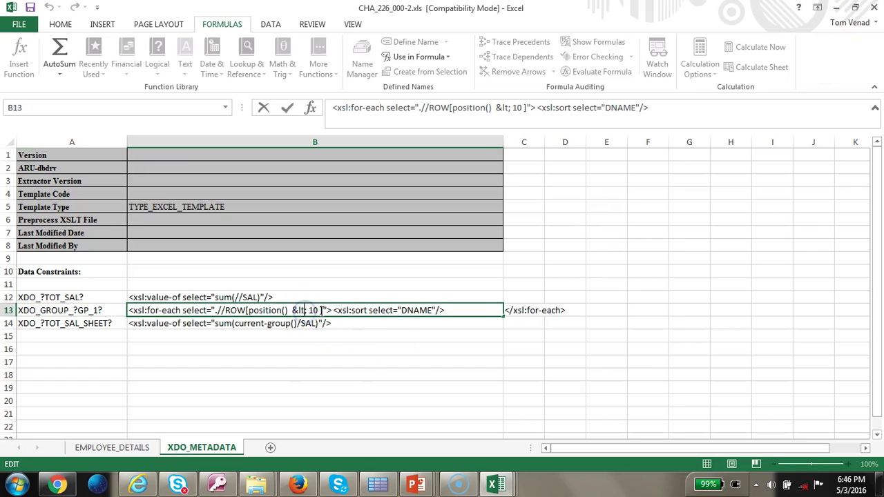
key("BackSpace")
type("1")
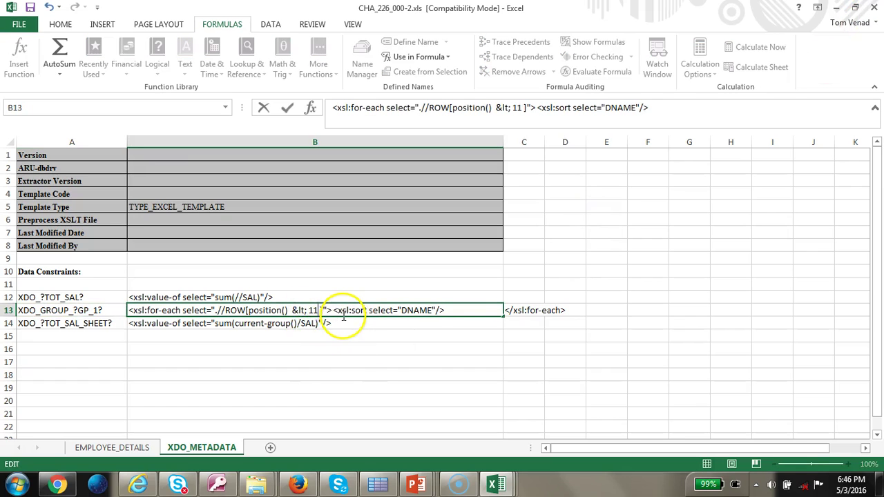
key("Tab")
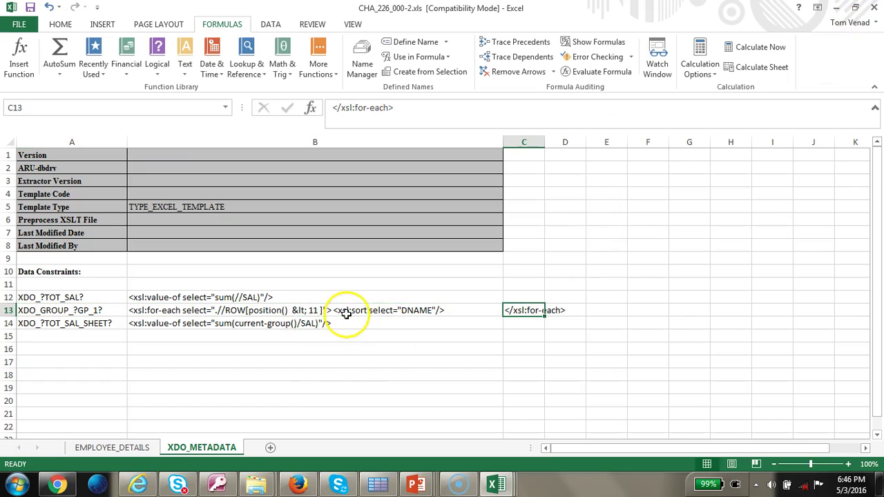
left_click(875, 8)
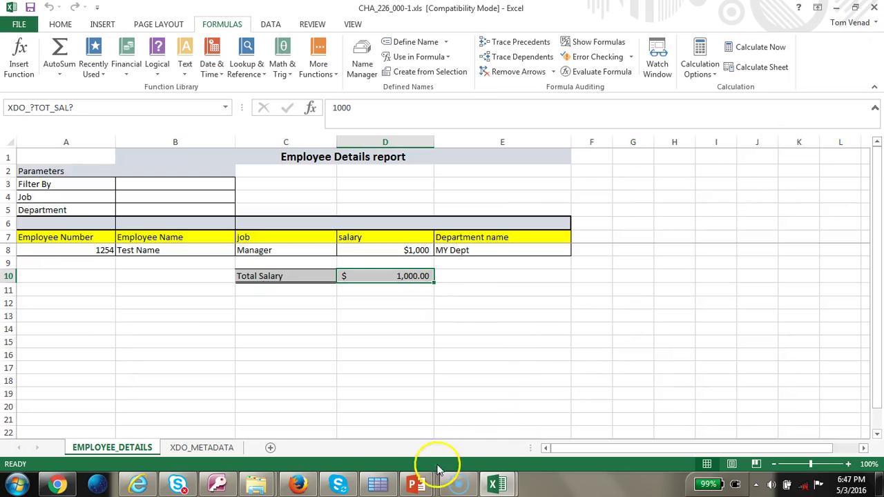
Switch to CHA_226_000-3.xls and inspect its XDO_GROUP_?GP_2? rule in A15–B15
left_click(497, 483)
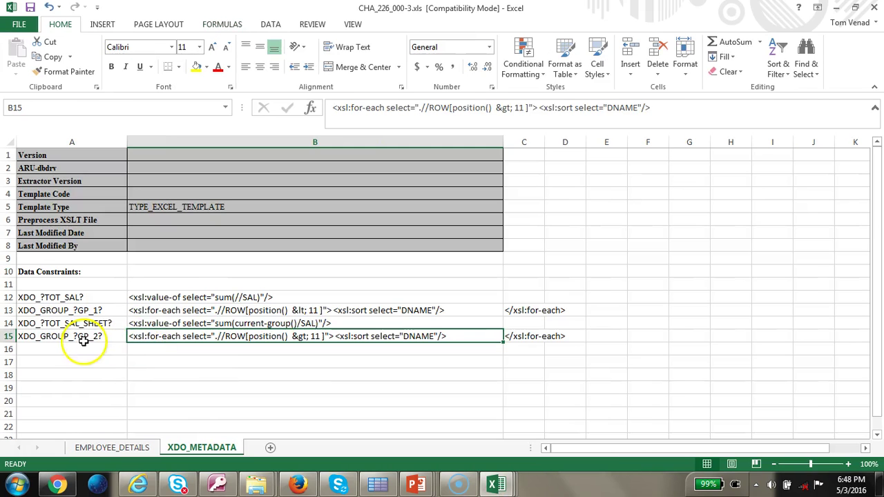
left_click(78, 335)
left_click(278, 336)
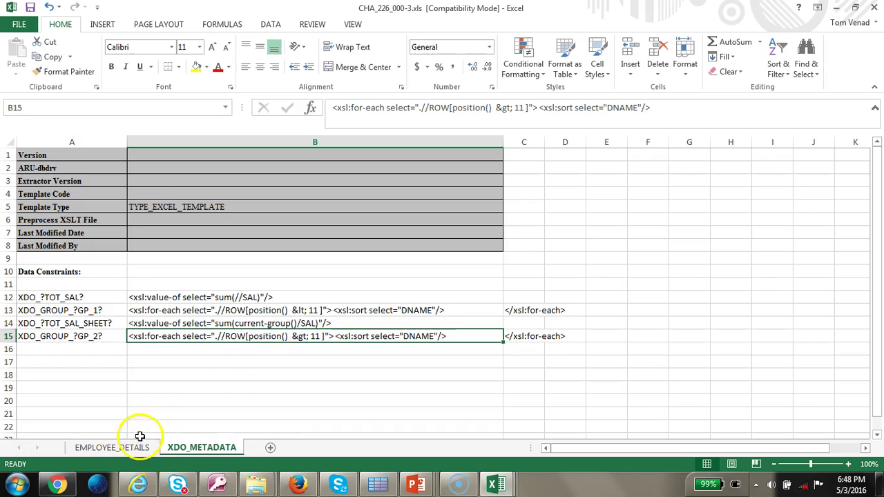
left_click(100, 338)
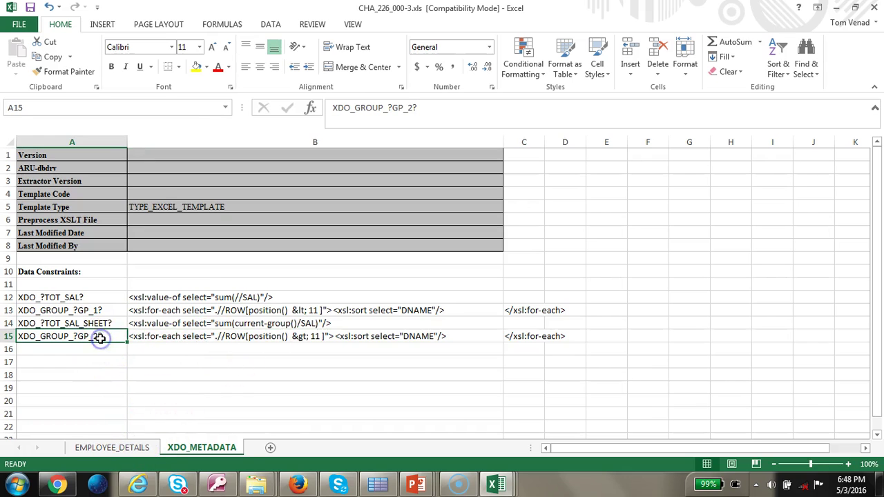
left_click(121, 449)
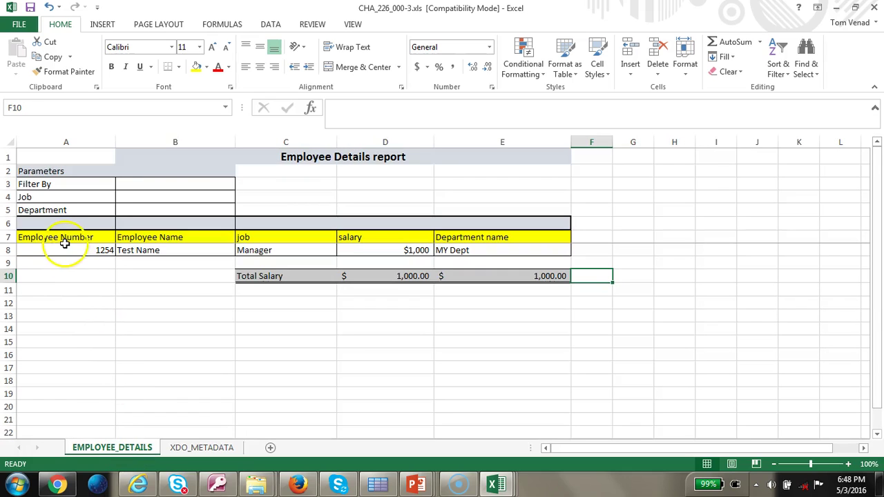
Review the existing XDO_GROUP name's A8:E8 range in Name Manager, without changes
left_click(223, 24)
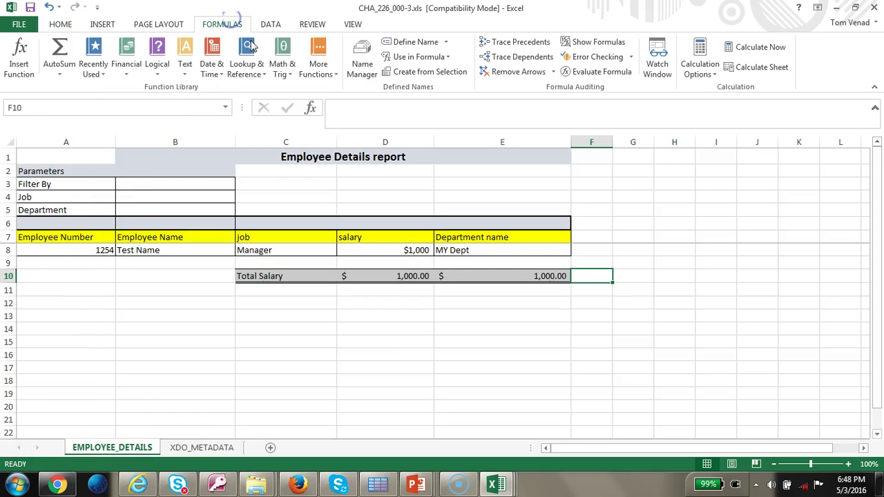
left_click(362, 57)
left_click(370, 194)
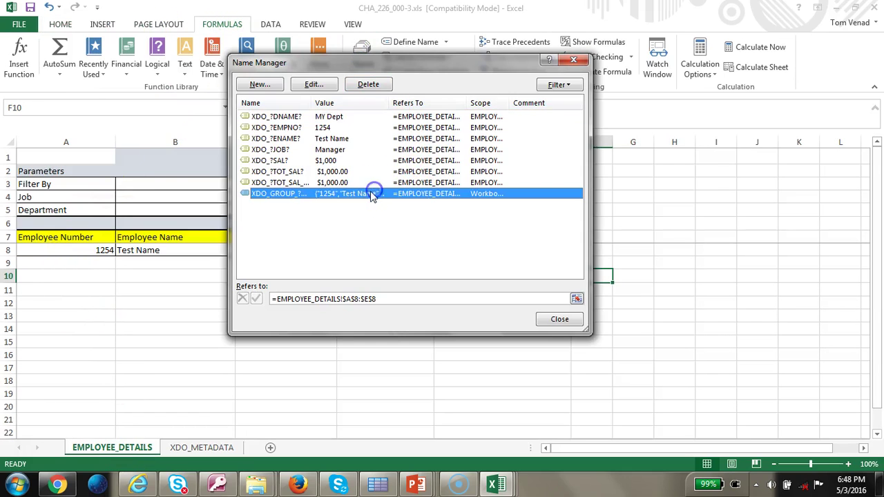
left_click(314, 84)
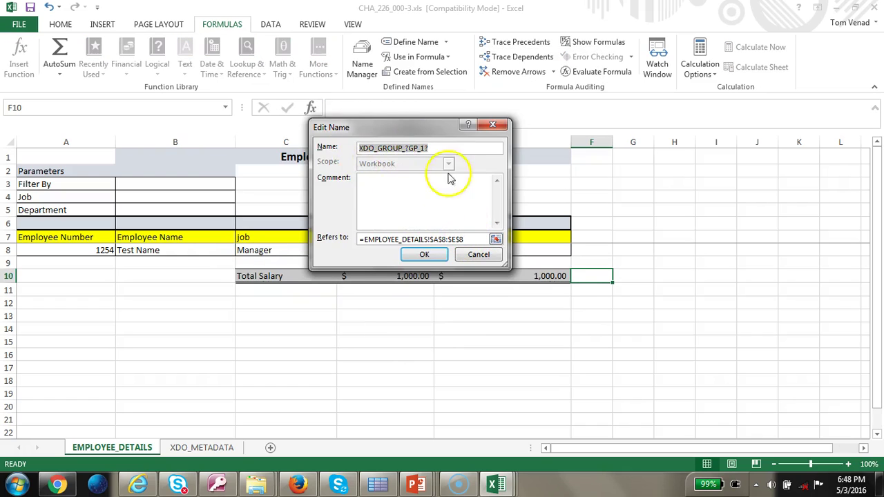
left_click(479, 255)
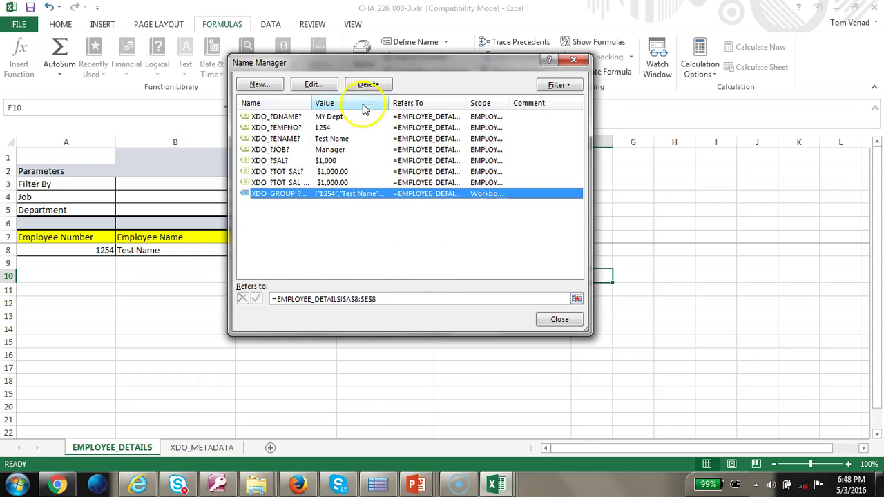
left_click(322, 90)
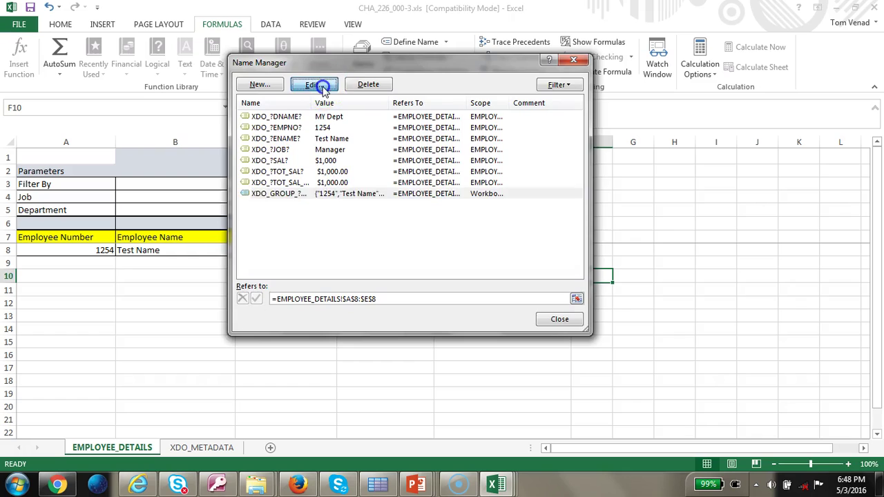
left_click(466, 238)
left_click(345, 255)
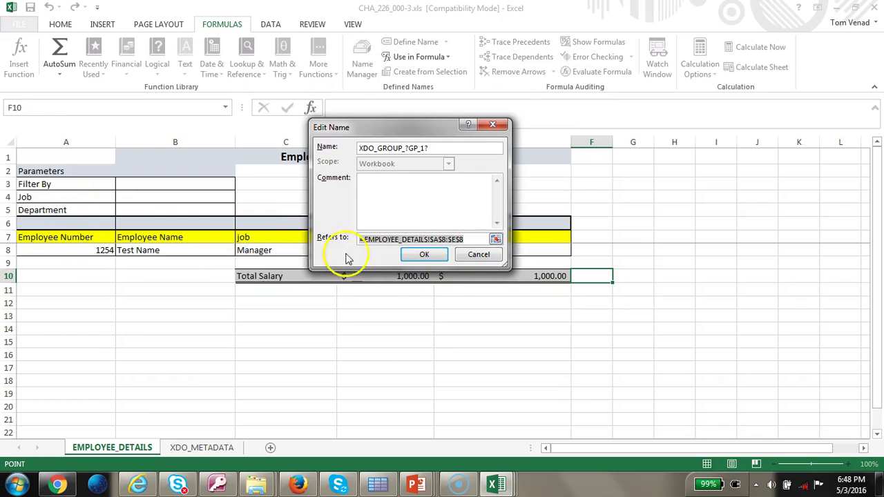
left_click(424, 255)
left_click(471, 259)
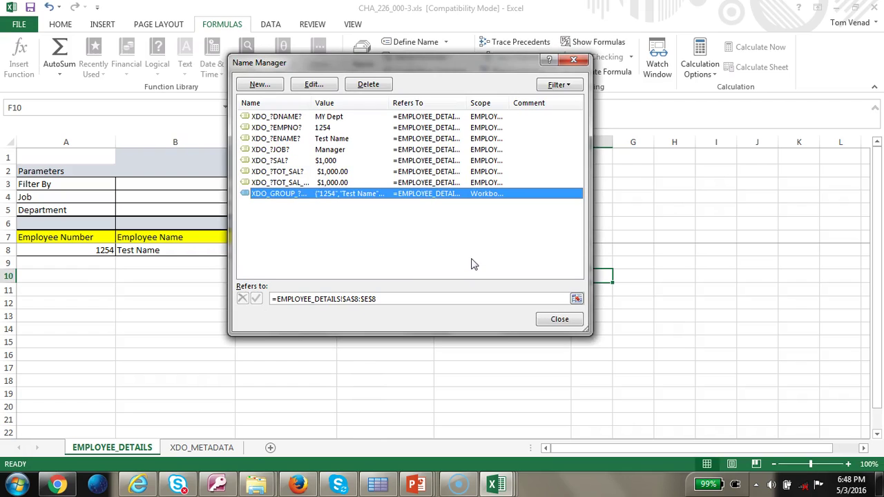
Replace XDO_GROUP_?GP_1? with a new XDO_GROUP_?GP_2? name scoped to EMPLOYEE_DETAILS
left_click(371, 86)
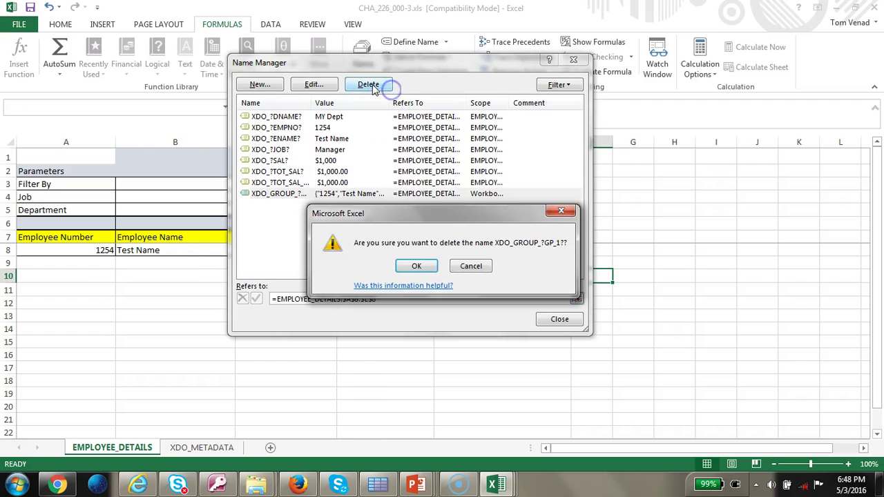
left_click(416, 267)
left_click(261, 84)
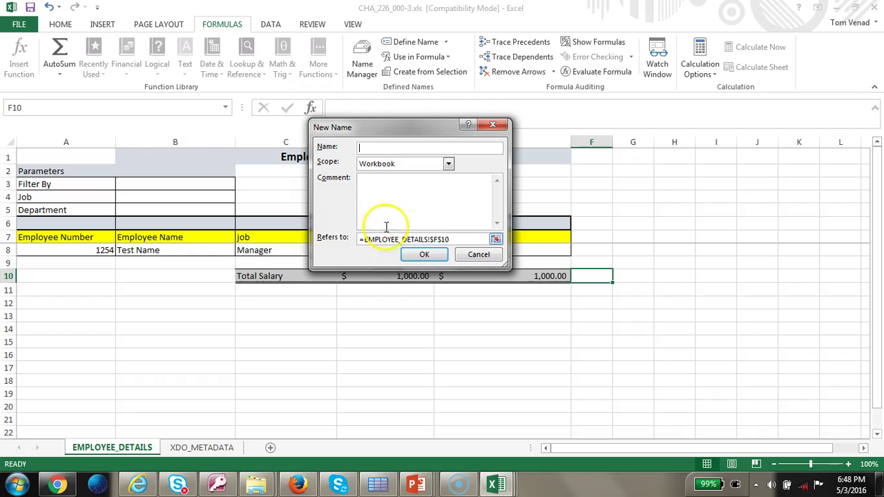
left_click(389, 146)
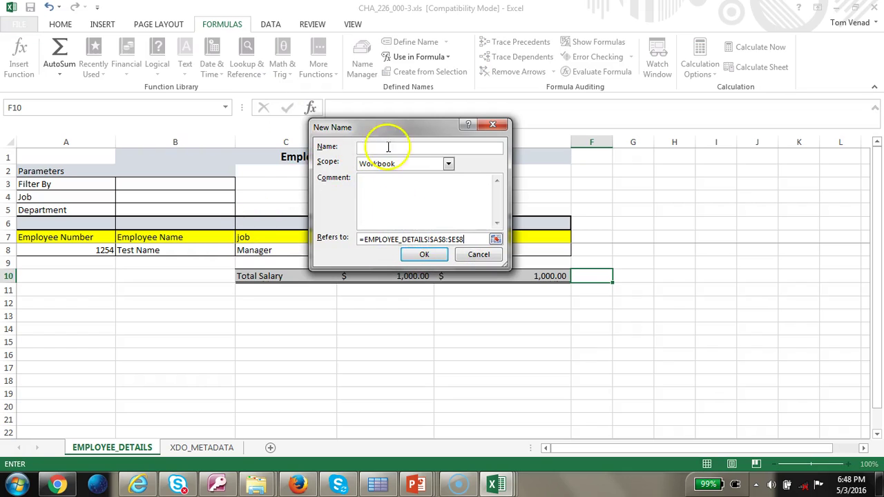
left_click(415, 166)
left_click(404, 184)
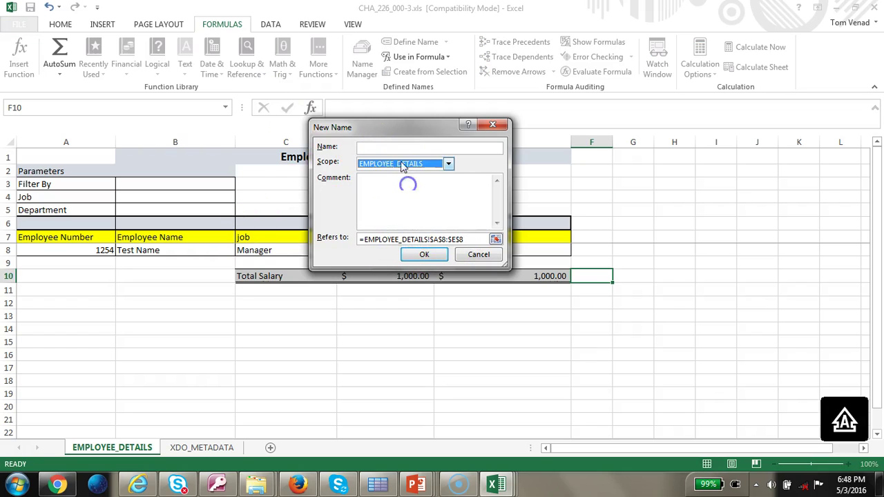
left_click(403, 148)
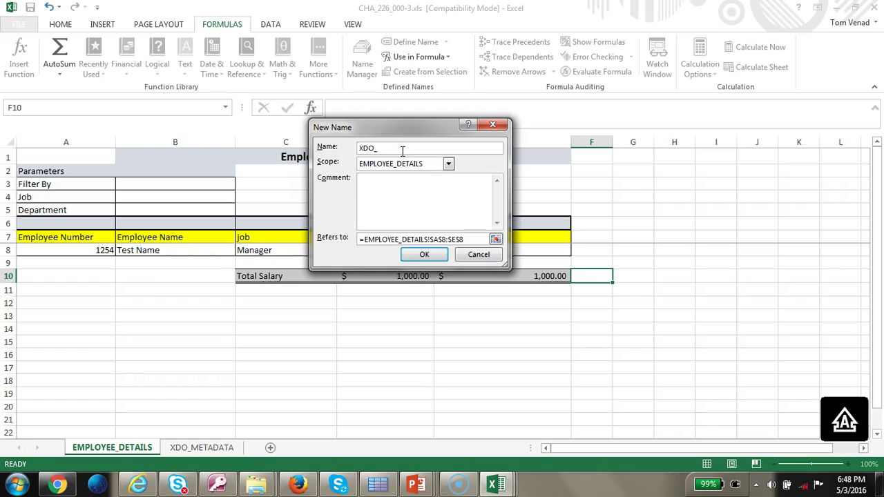
type("XDO_GROUP_?GP_2?")
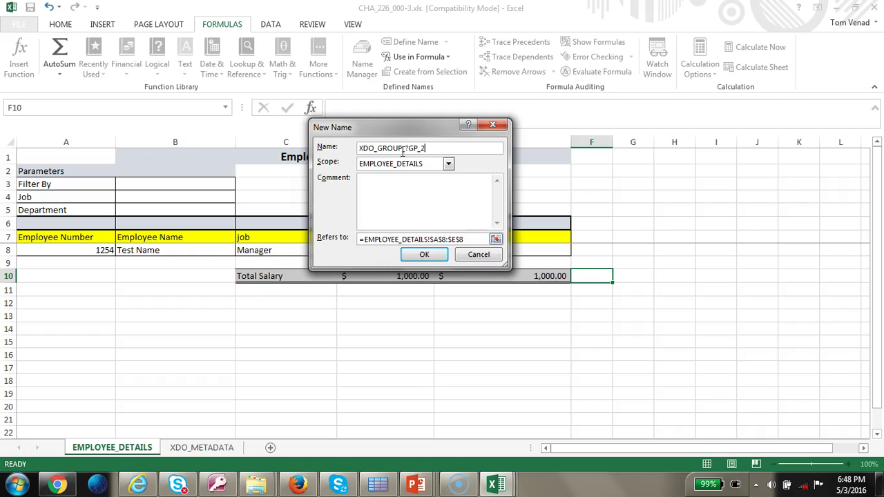
left_click(432, 257)
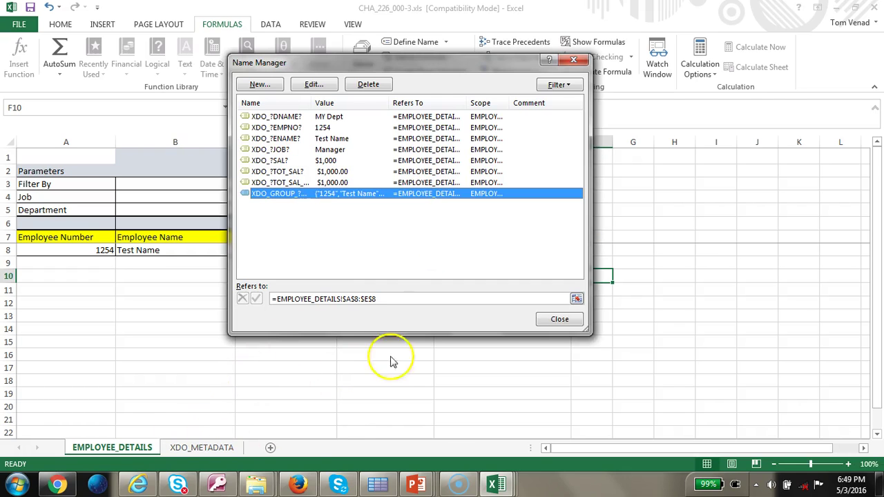
left_click(557, 318)
left_click(227, 447)
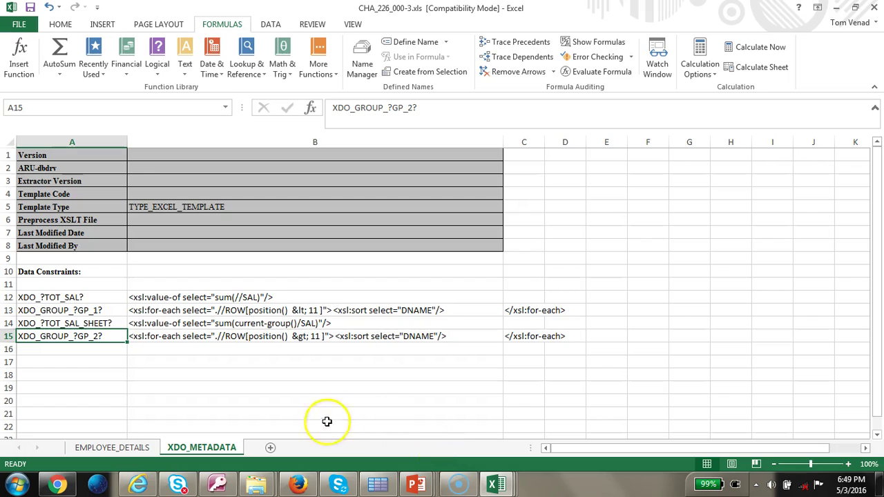
Refresh Template Viewer and select cha-2226.xml with the CHA_226_000-3.xls template
left_click(412, 482)
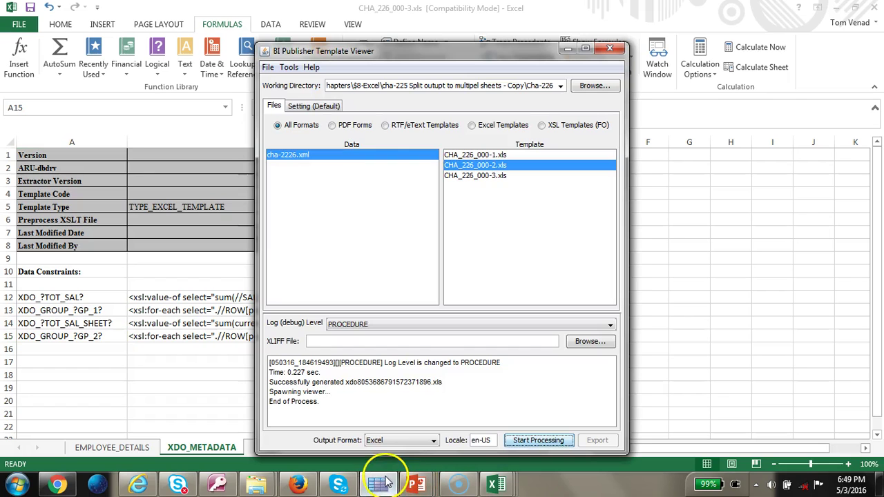
left_click(268, 67)
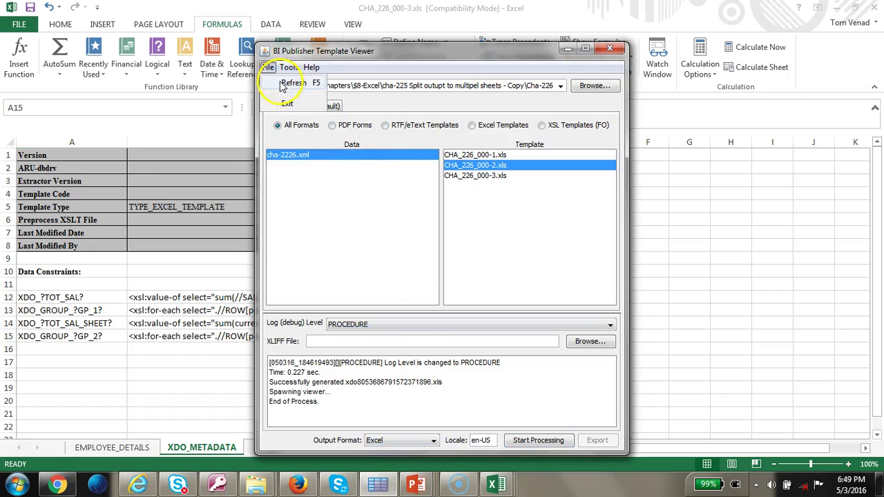
left_click(283, 83)
left_click(297, 154)
left_click(481, 177)
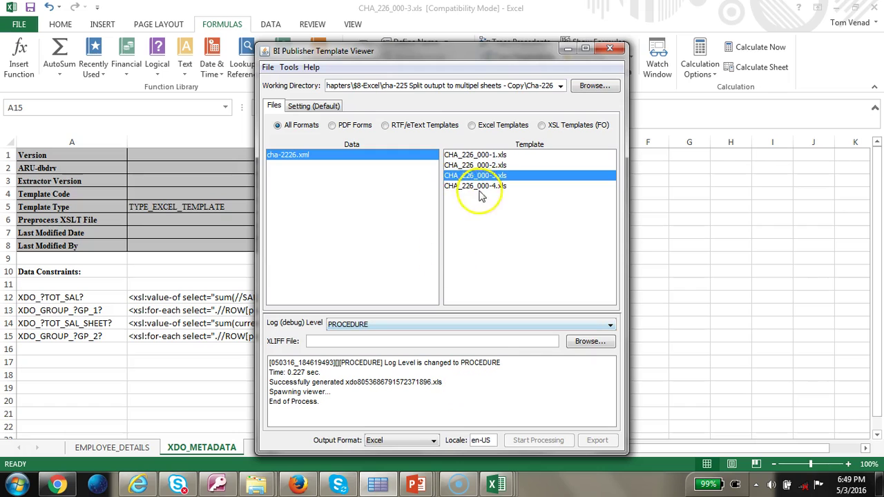
Generate the report, count its 10 employee rows, and close the output
left_click(545, 444)
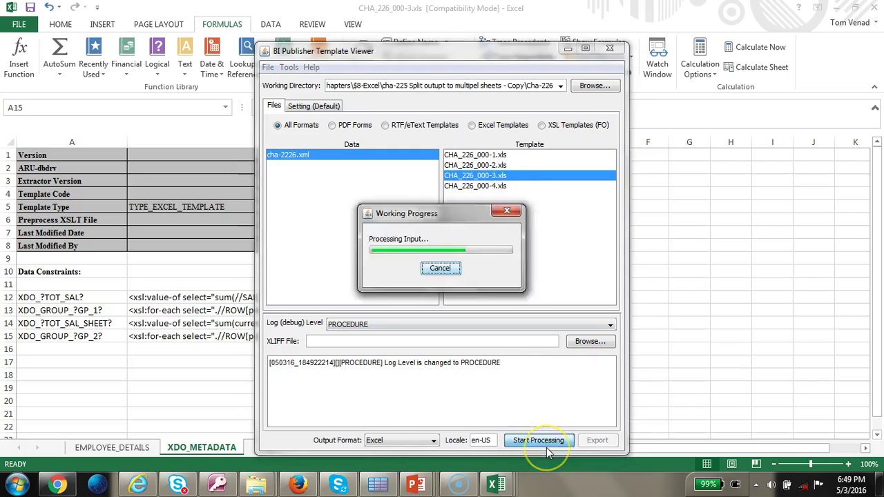
left_click(128, 445)
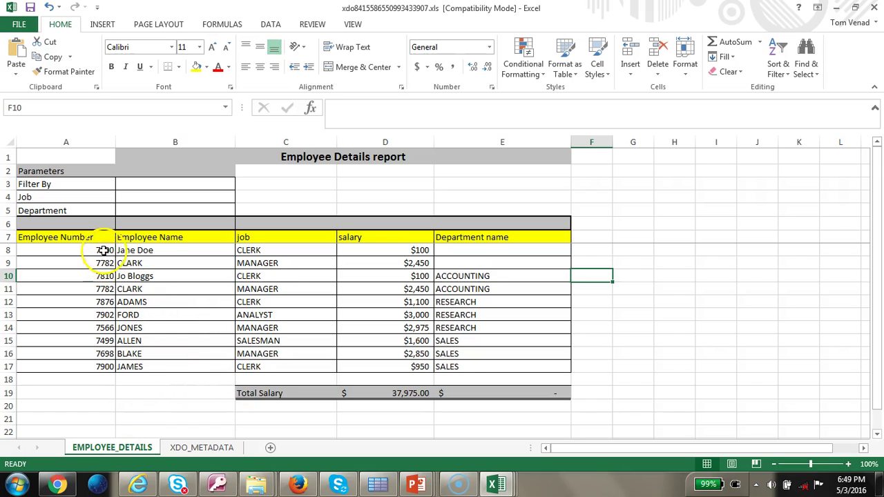
left_click_drag(103, 249, 90, 367)
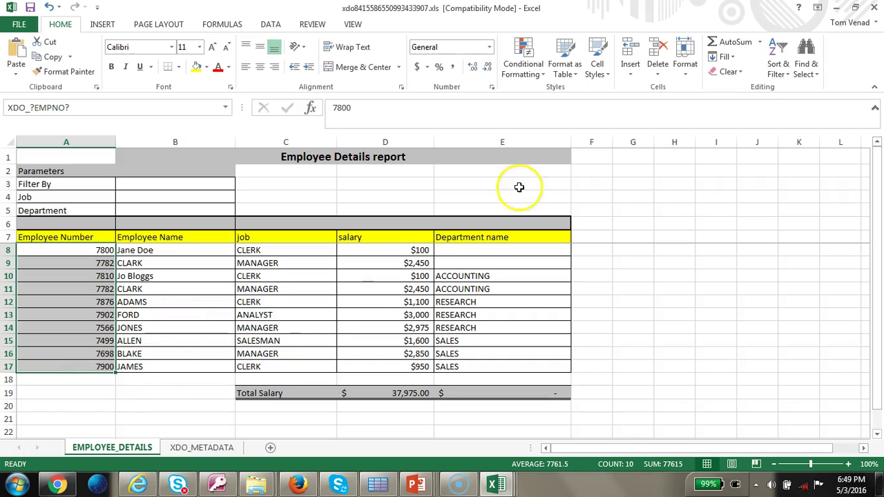
left_click(876, 7)
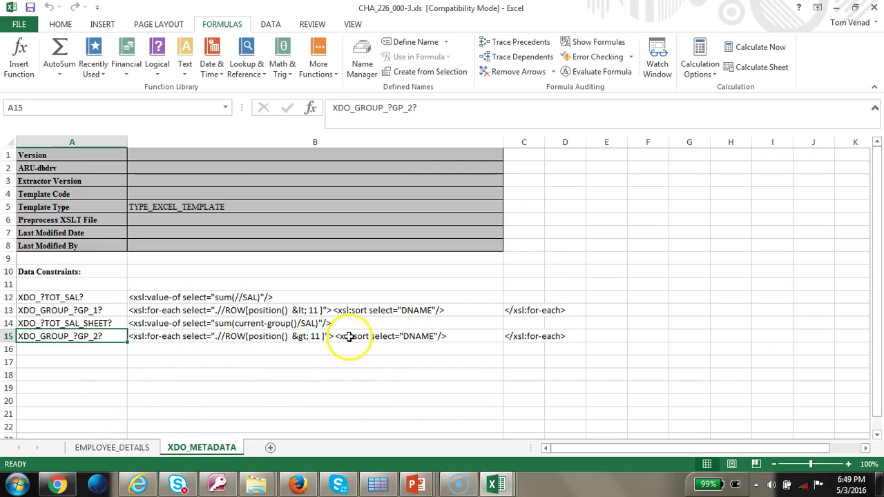
left_click(122, 449)
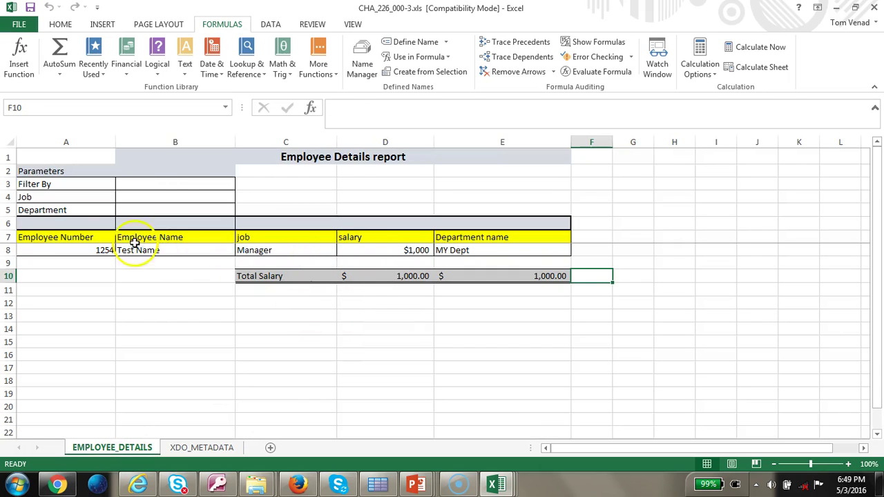
left_click(362, 59)
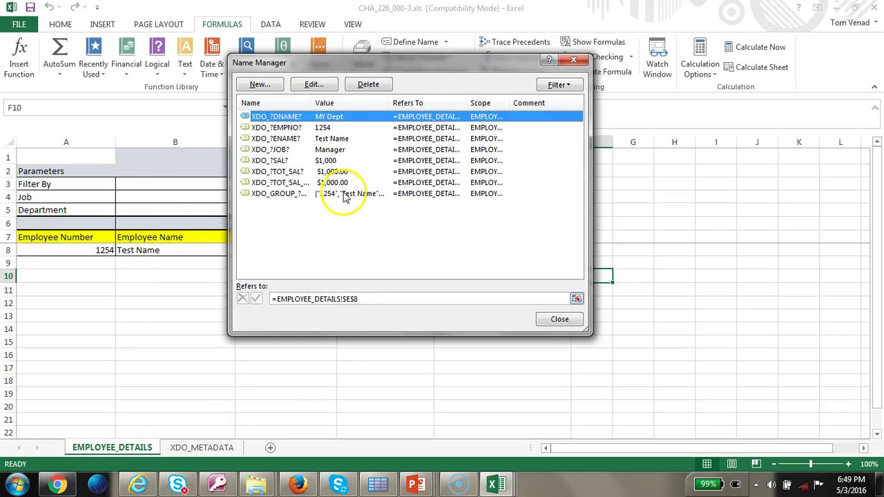
left_click(345, 195)
left_click(313, 83)
left_click(434, 150)
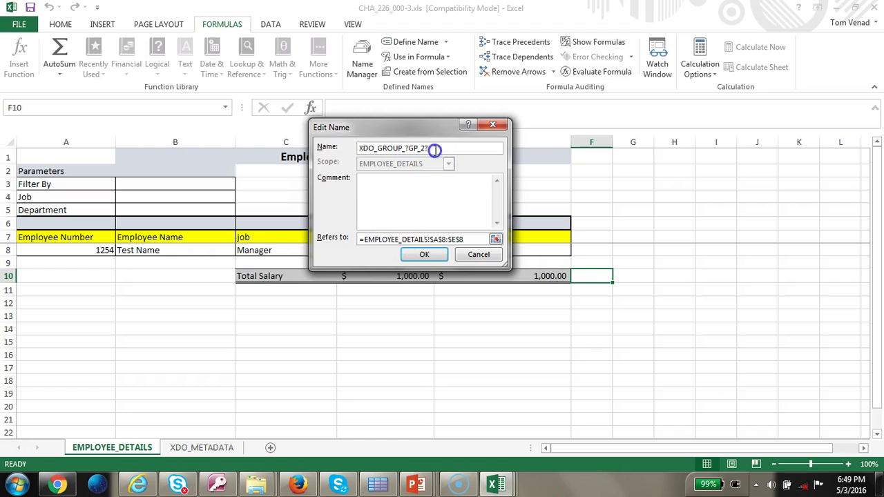
left_click(479, 254)
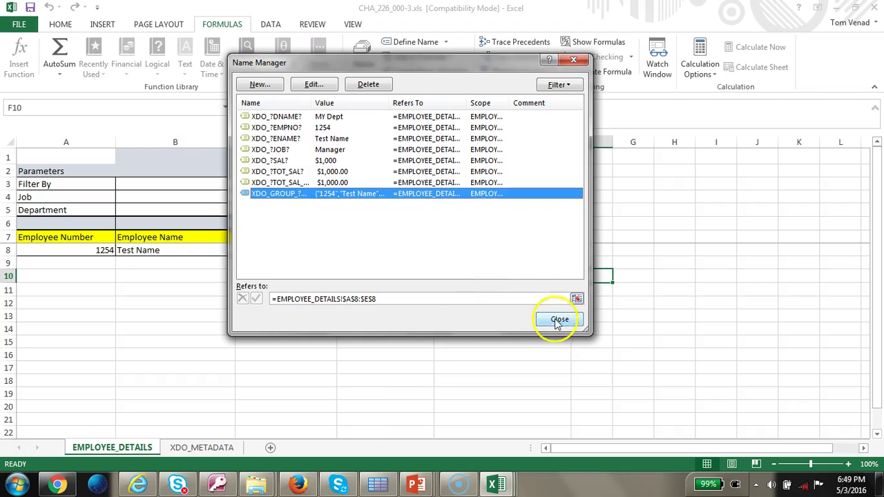
left_click(559, 319)
left_click(197, 447)
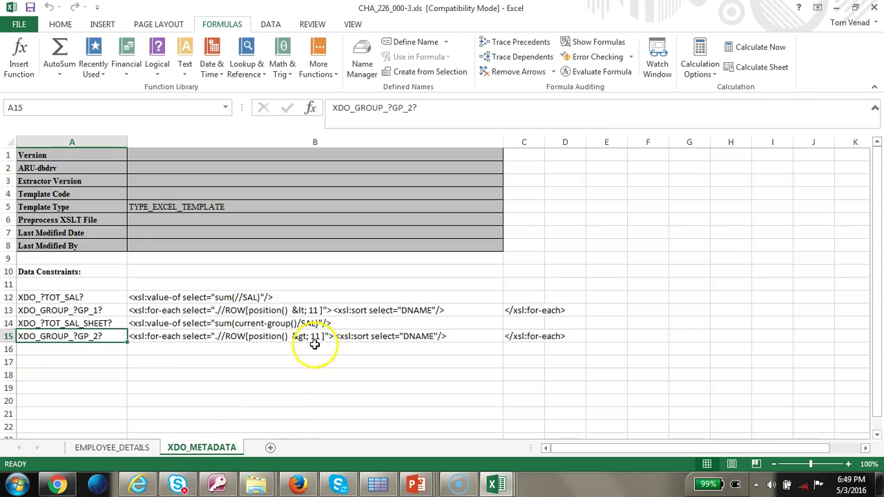
double_click(312, 337)
left_click(355, 341)
key("shift+Right")
key("shift+Right")
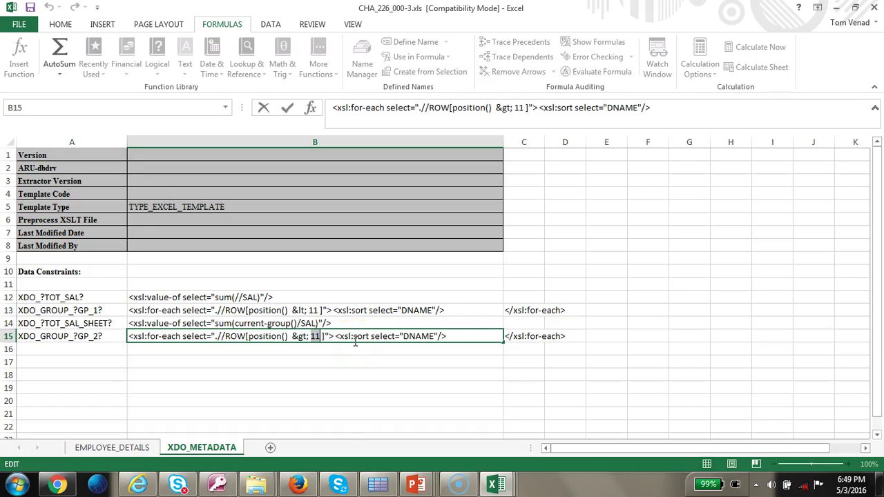
type("1")
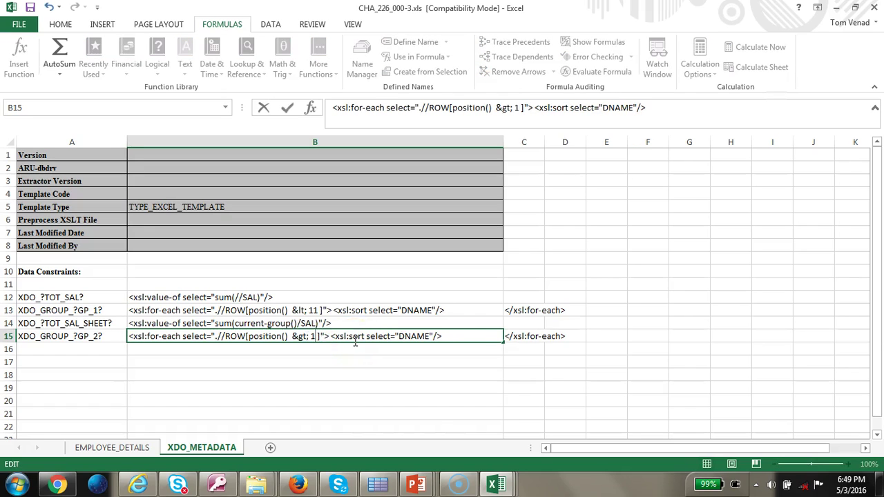
type("5")
key("ctrl+Return")
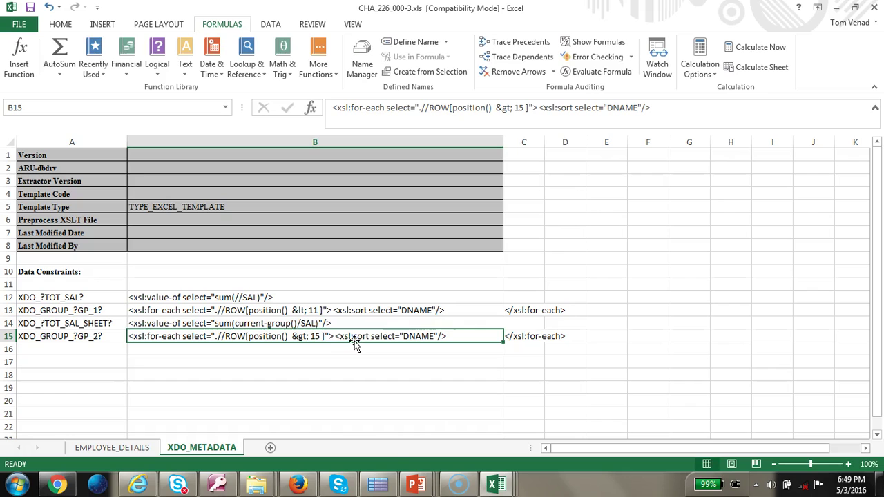
left_click(531, 337)
left_click(378, 484)
left_click(530, 438)
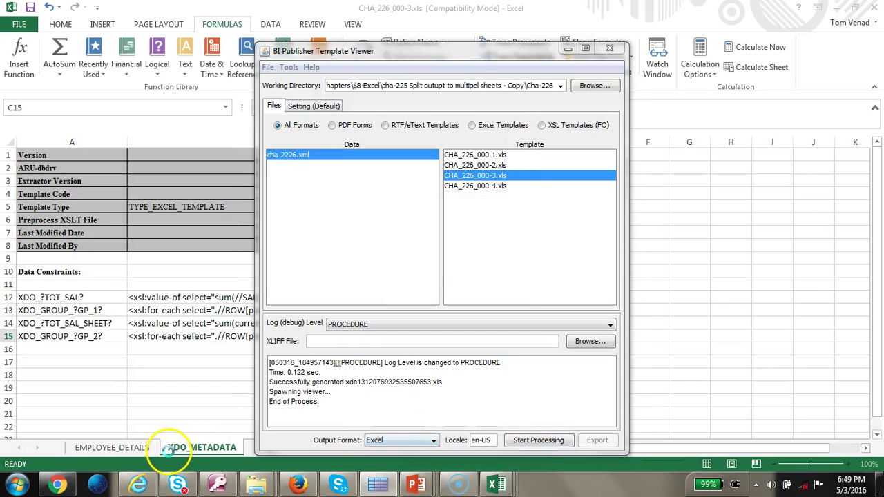
left_click(140, 450)
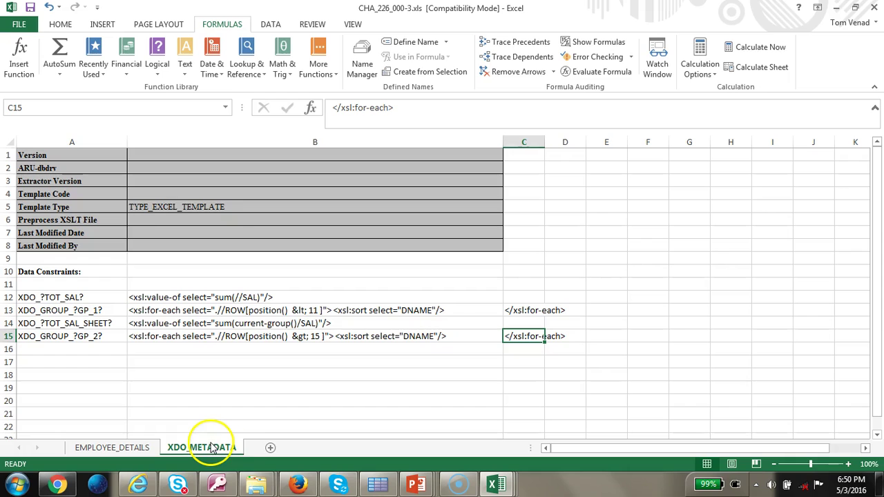
double_click(311, 336)
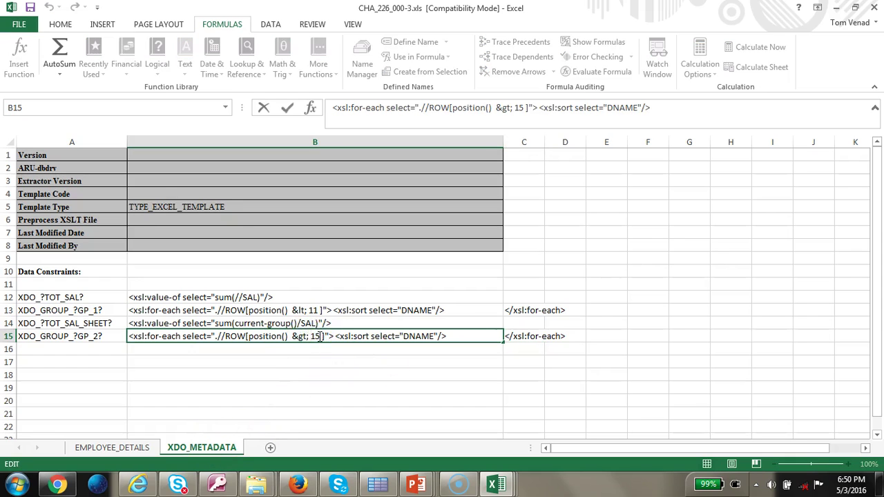
double_click(314, 335)
type("11")
key("Tab")
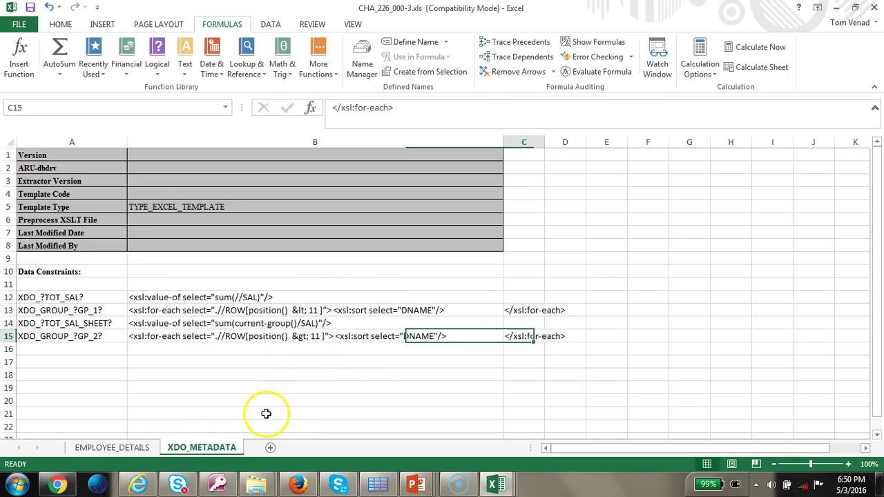
Copy the EMPLOYEE_DETAILS sheet via Move or Copy with Create a copy ticked
right_click(128, 449)
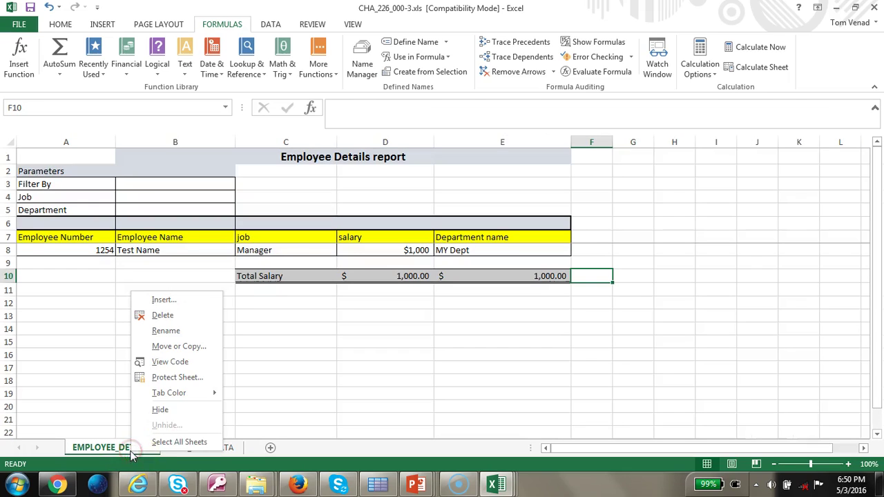
left_click(181, 346)
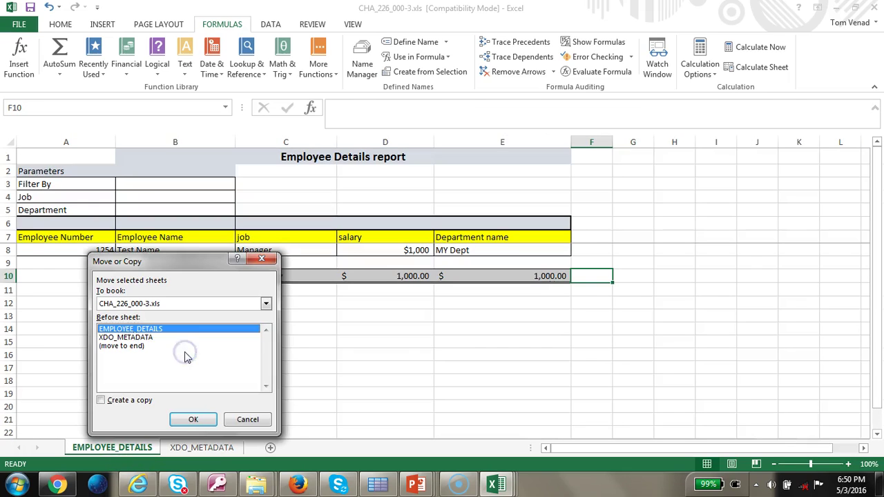
left_click(102, 400)
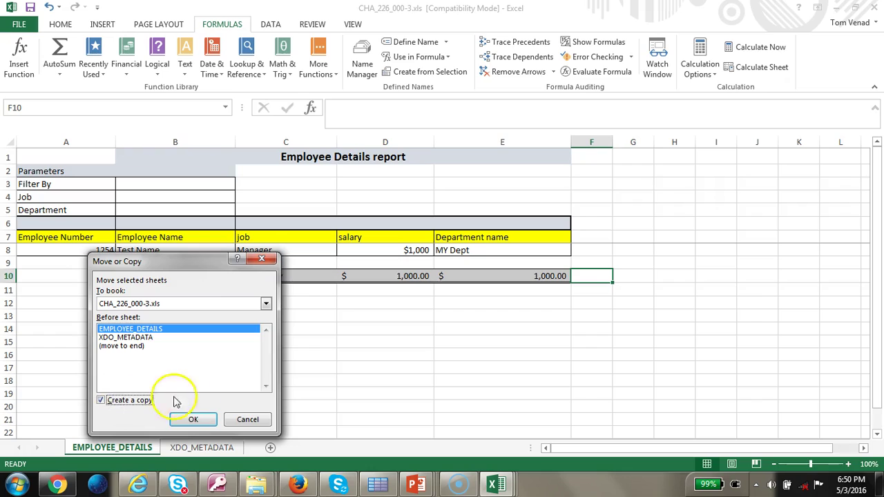
Copy the EMPLOYEE_DETAILS sheet to EMPLOYEE_DETAILS (2) and select cell A8 on the copy
left_click(196, 424)
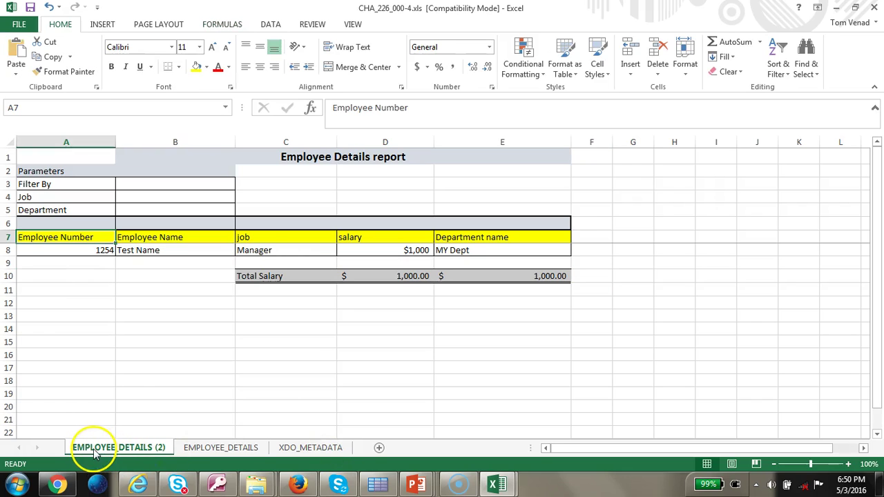
double_click(160, 447)
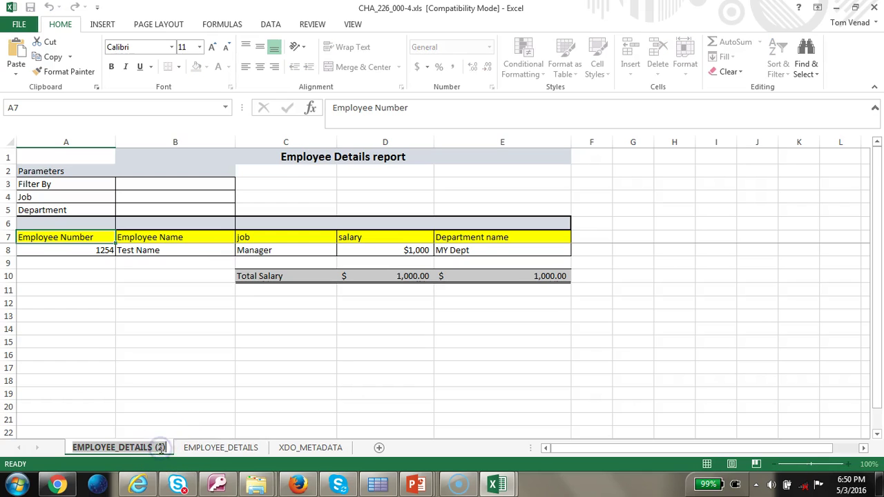
left_click(210, 447)
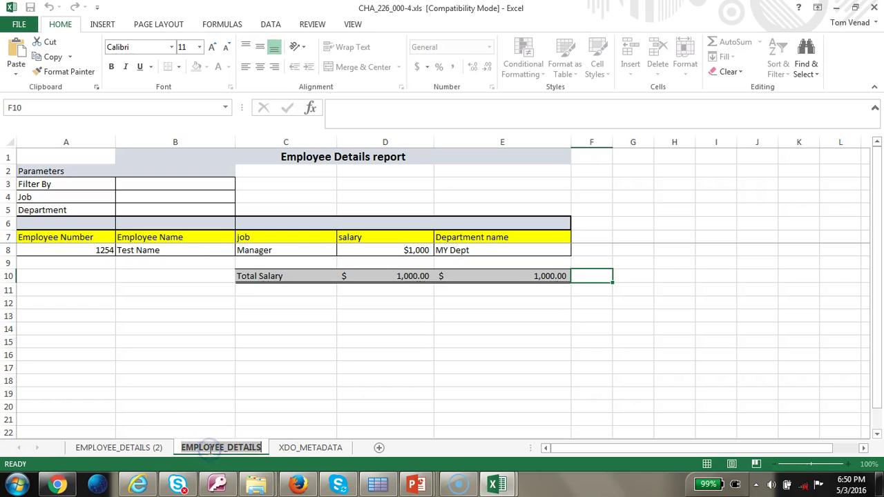
left_click(297, 449)
left_click(109, 448)
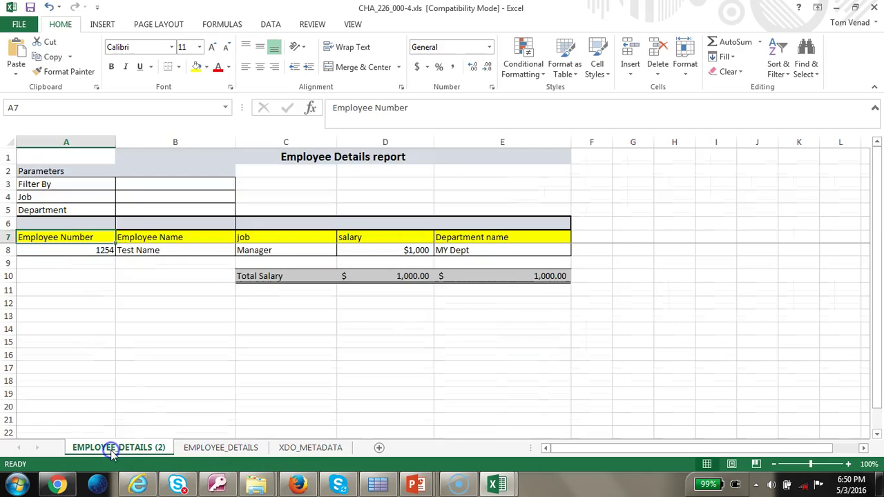
left_click(76, 260)
left_click(78, 249)
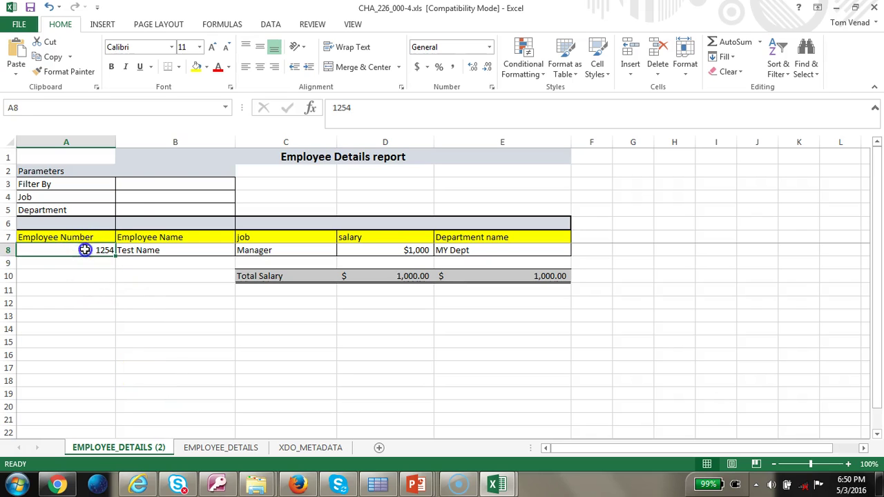
In Name Manager, confirm XDO_GROUP_?GP_2? refers to $A$8:$E$8 on EMPLOYEE_DETAILS (2)
left_click(222, 24)
left_click(358, 55)
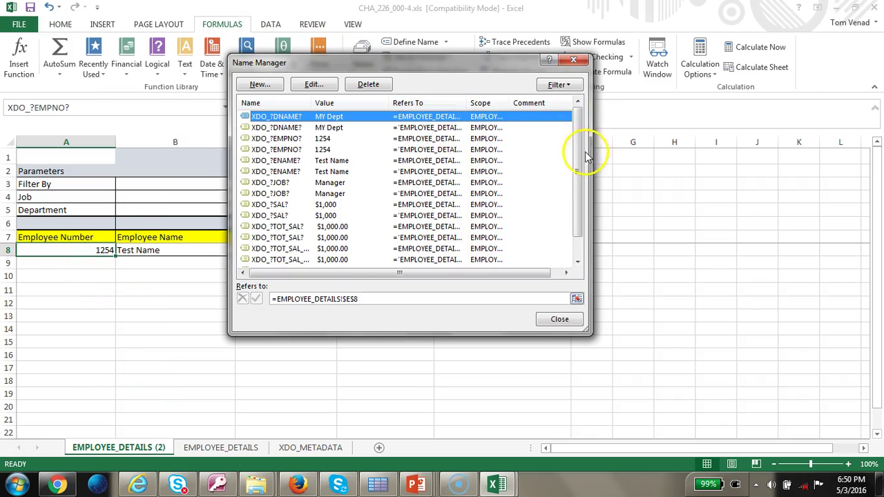
left_click_drag(578, 158, 572, 227)
left_click(343, 248)
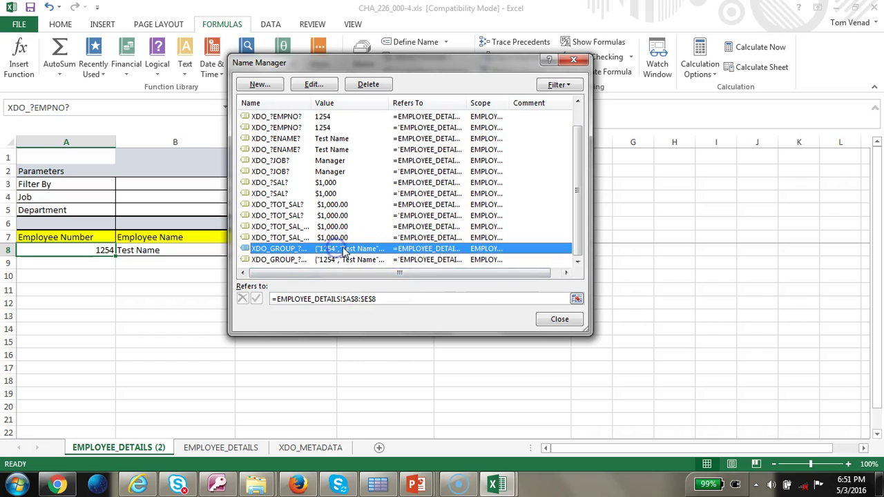
left_click(359, 259)
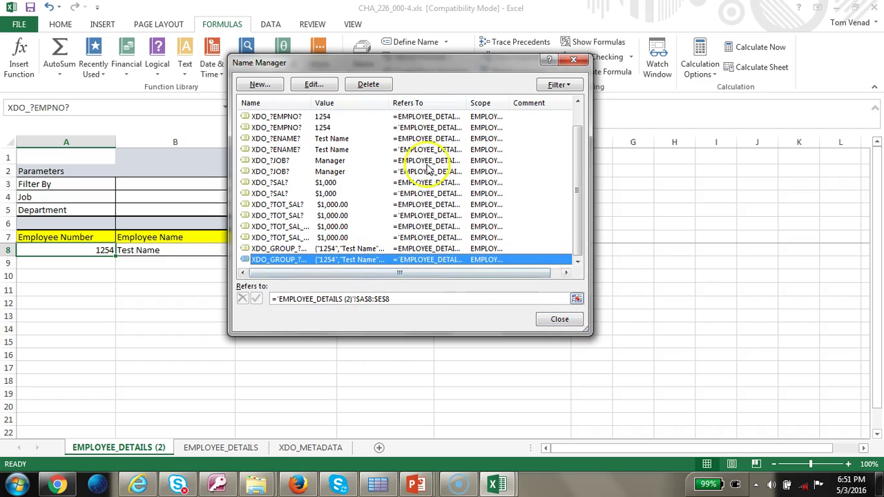
left_click(314, 84)
left_click(423, 148)
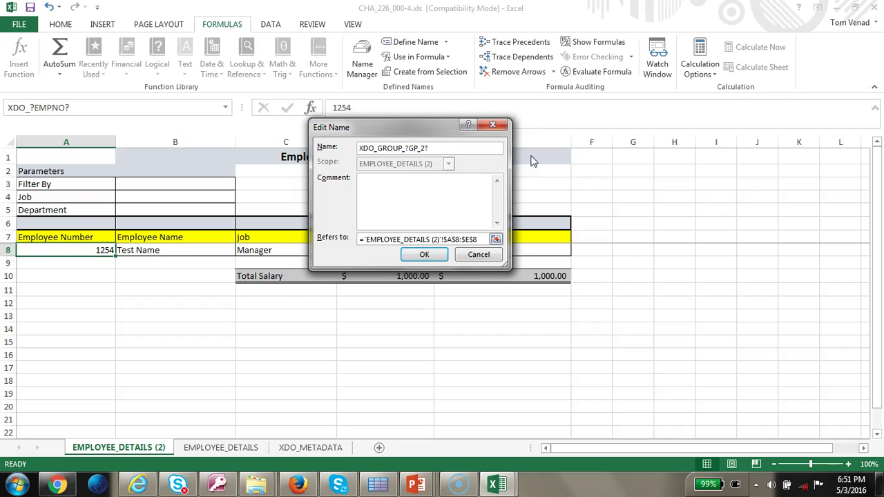
left_click(425, 254)
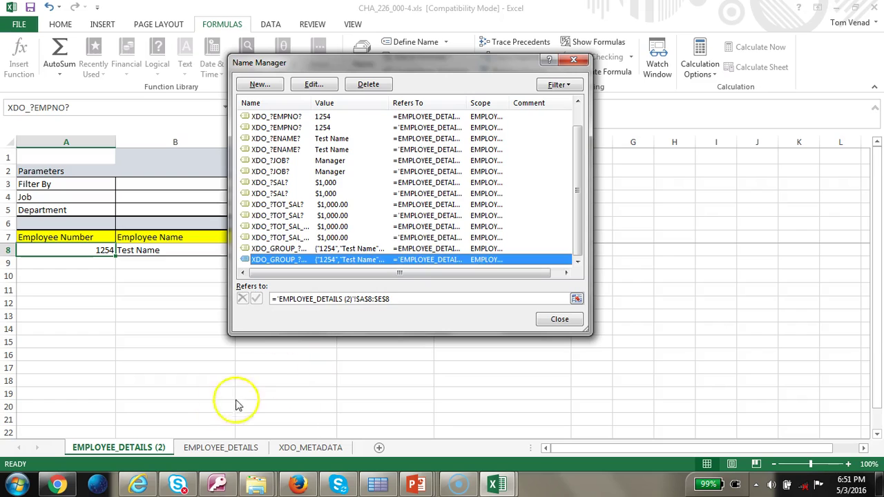
Check the XDO_GROUP_?GP_1? range, leave it unchanged, and close Name Manager
left_click(354, 248)
left_click(314, 84)
left_click(432, 148)
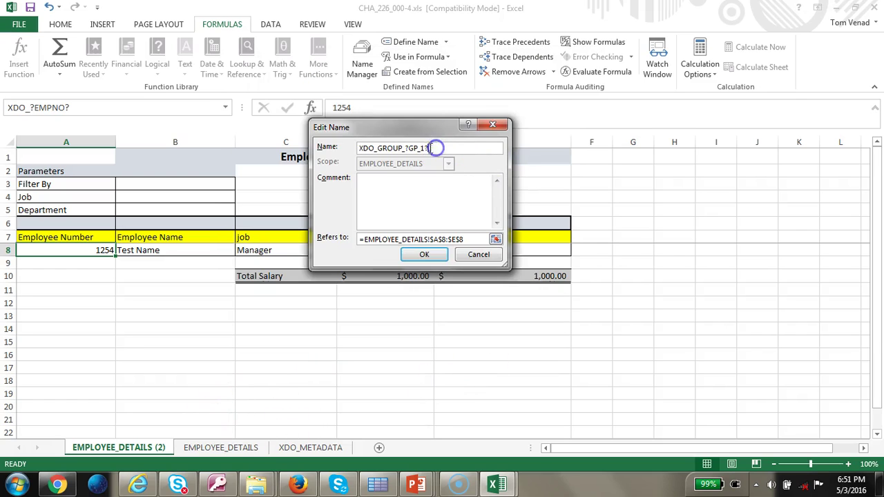
left_click(422, 254)
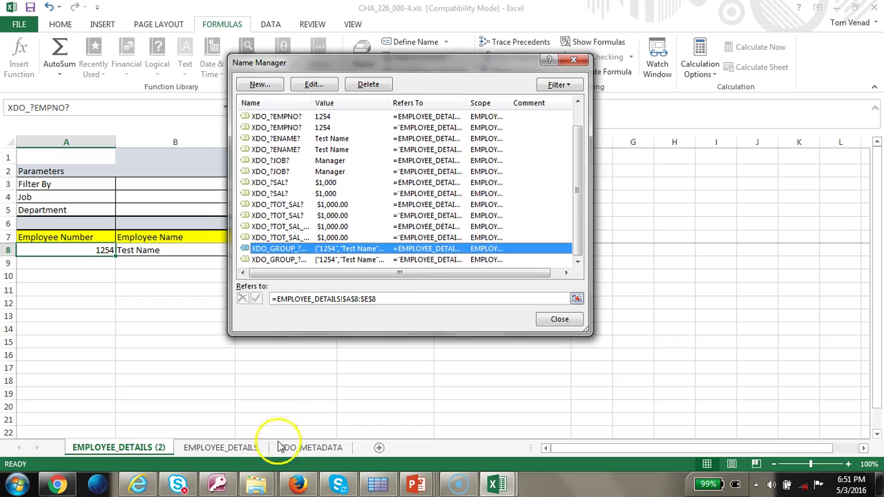
left_click(563, 320)
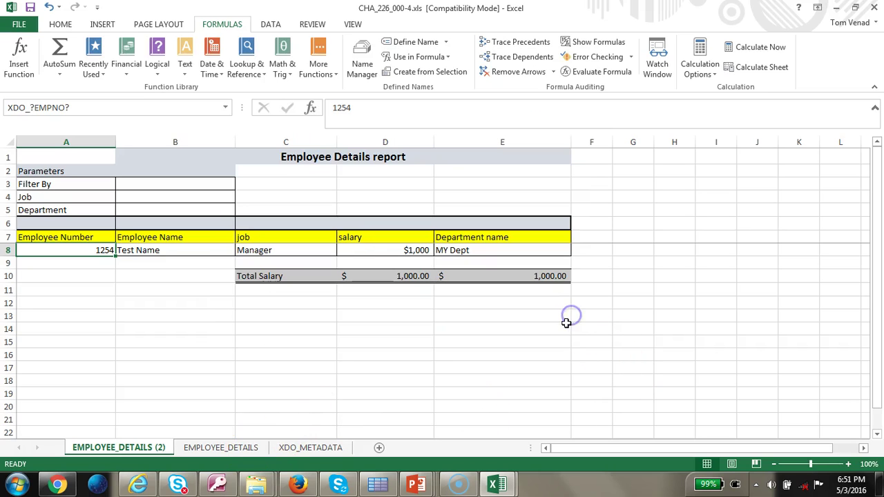
From XDO_METADATA, run the CHA_226_000-4.xls template in Template Viewer to generate the report
left_click(307, 448)
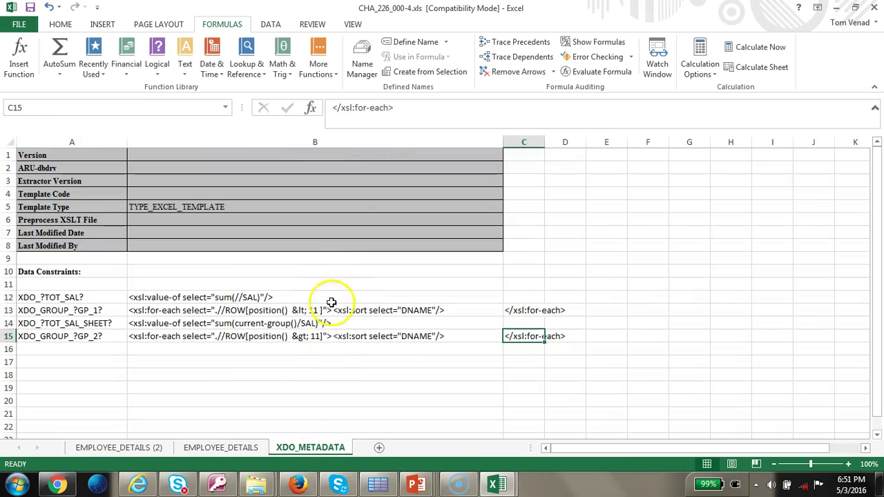
left_click(378, 483)
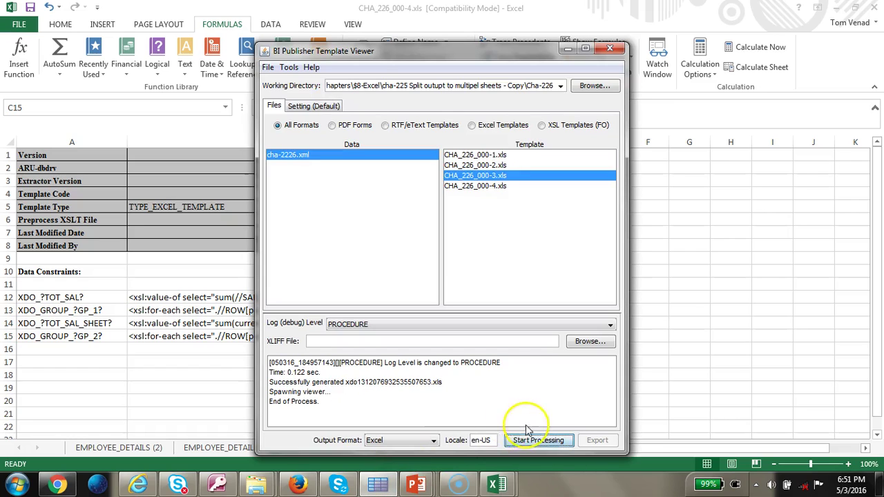
left_click(499, 186)
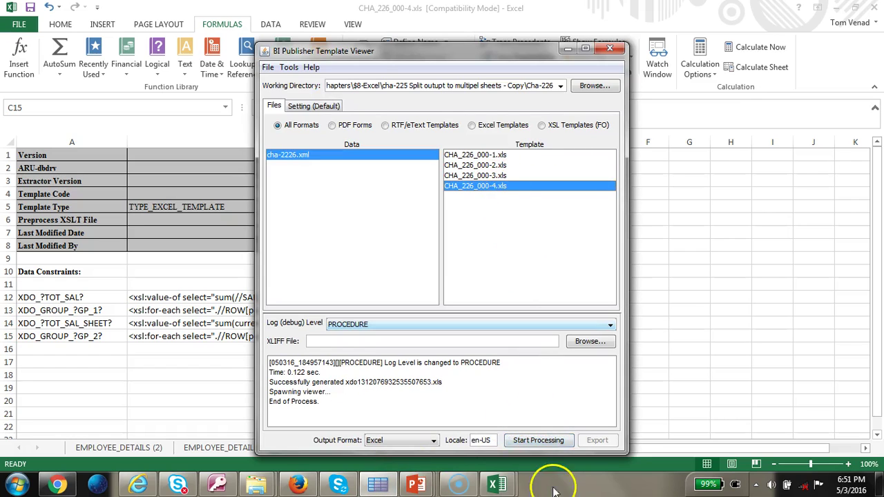
left_click(539, 440)
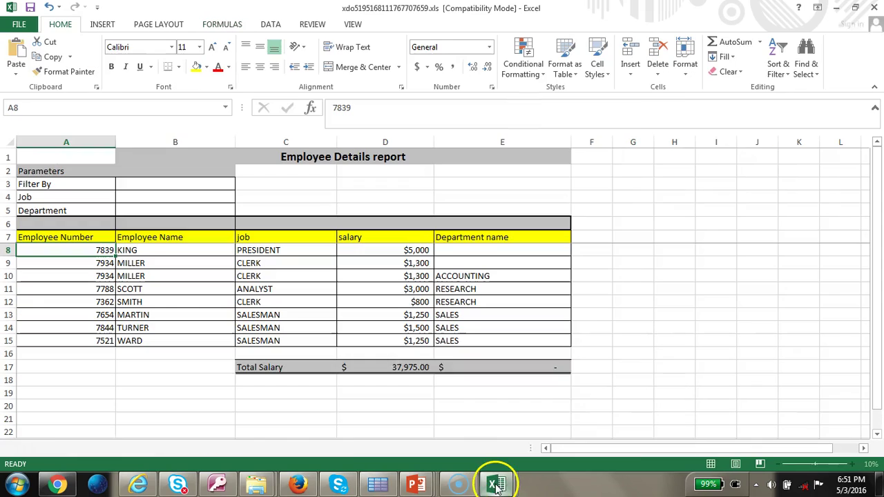
Compare the output's EMPLOYEE_DETAILS sheet, with ten employees, against EMPLOYEE_DETAILS (2)
left_click(456, 265)
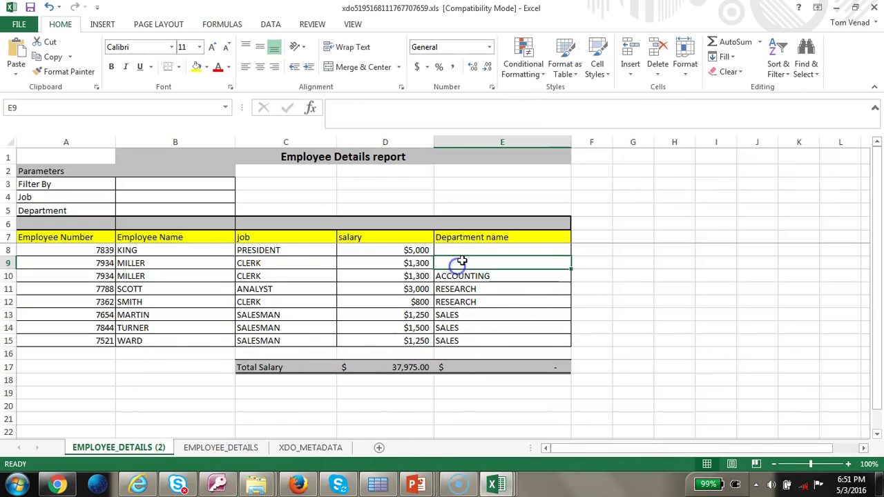
left_click(230, 449)
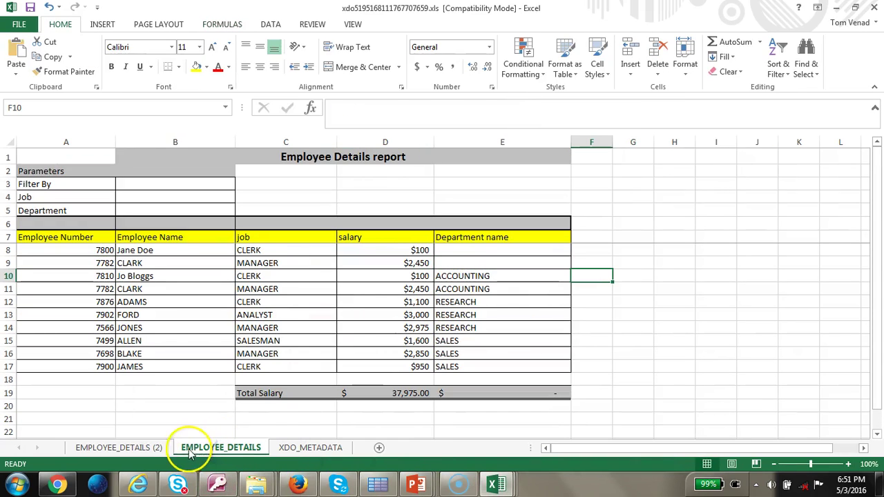
left_click(140, 448)
left_click(199, 448)
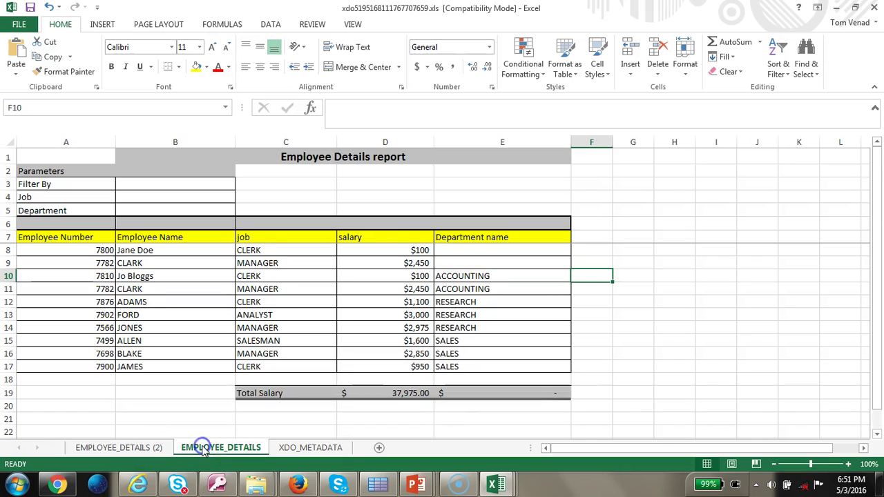
left_click(160, 447)
left_click(213, 449)
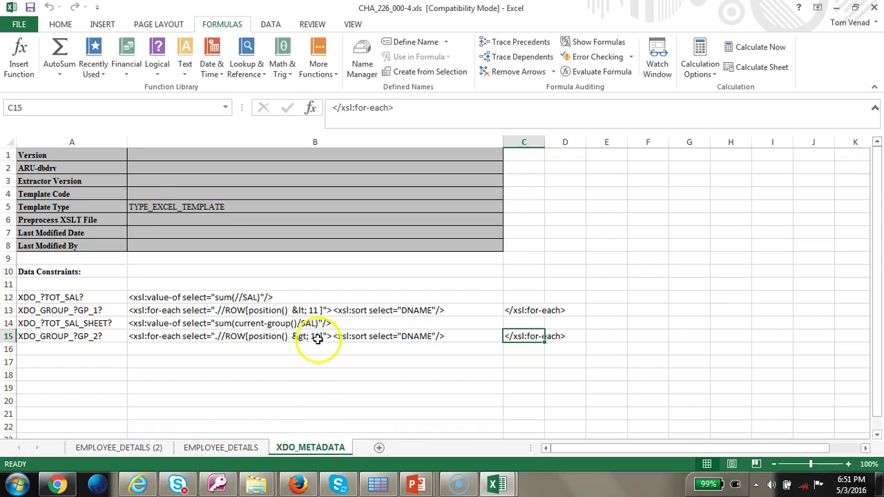
Delete the <xsl:sort select="DNAME"/> clause from the group constraint in B15
left_click(102, 310)
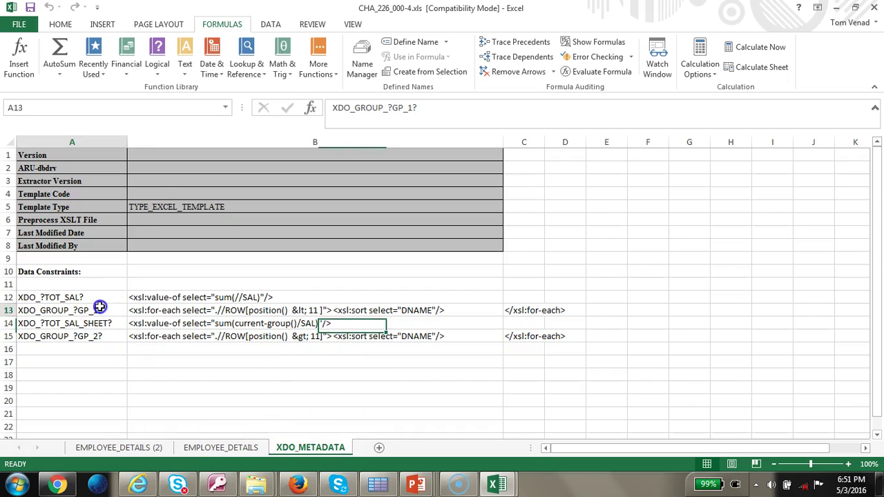
left_click(307, 311)
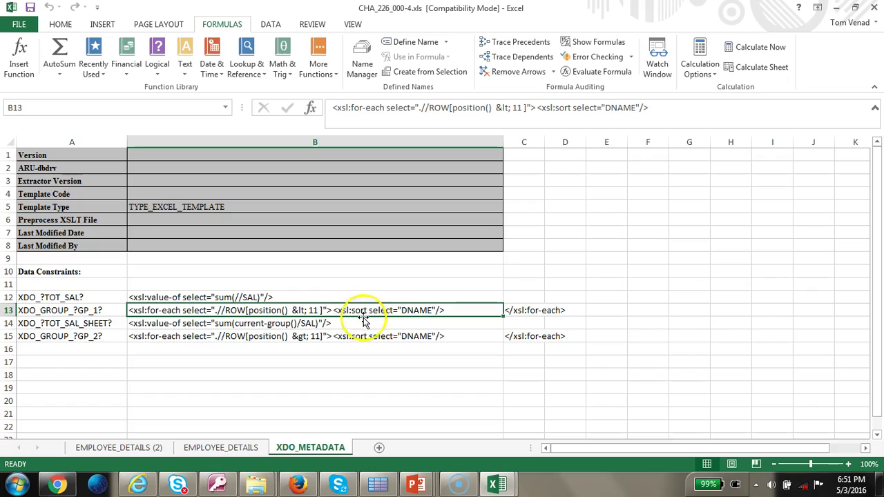
left_click(312, 337)
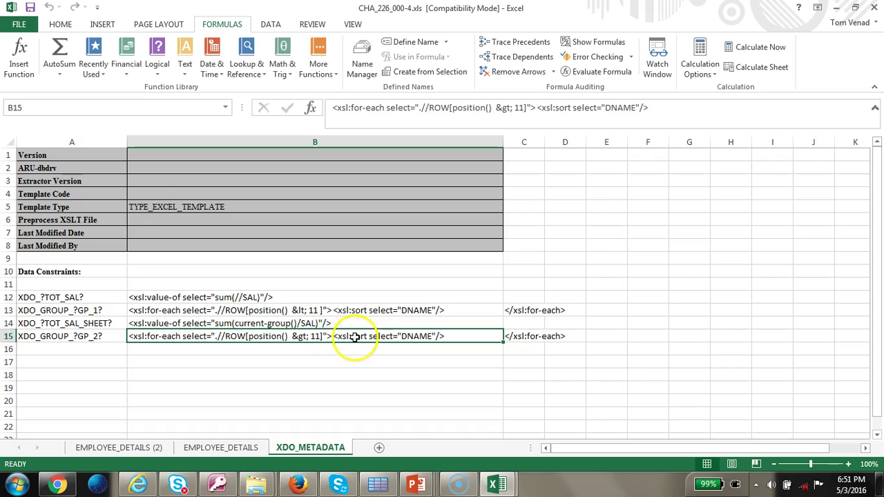
double_click(334, 336)
left_click_drag(333, 337, 461, 335)
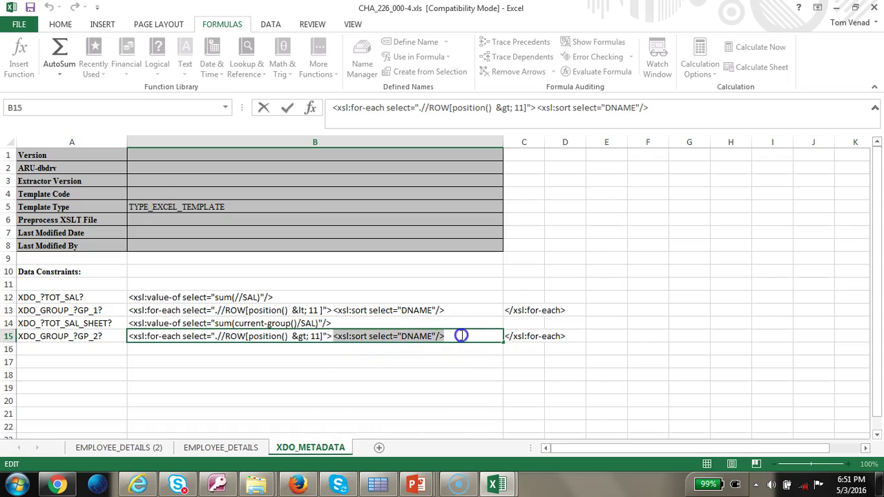
key("ctrl+x")
Delete the <xsl:sort select="DNAME"/> clause from the group constraint in B13
left_click(444, 310)
double_click(335, 310)
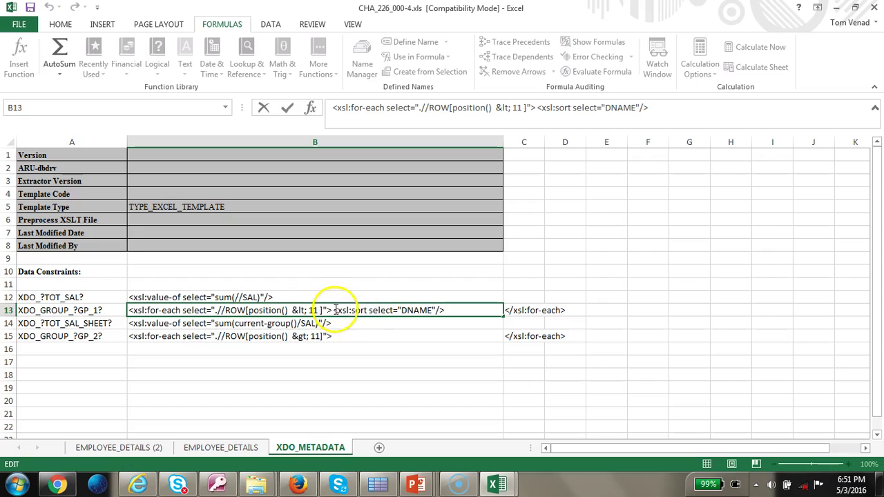
left_click_drag(334, 310, 444, 310)
key("ctrl+x")
key("Tab")
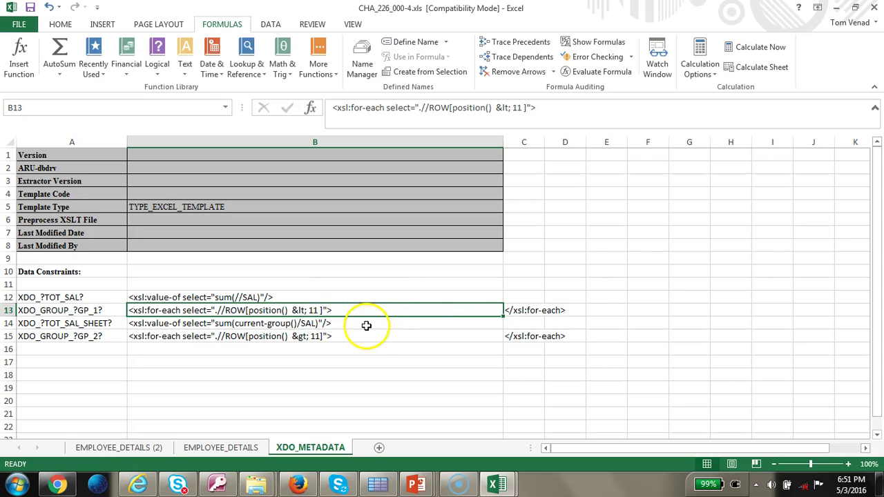
left_click(378, 485)
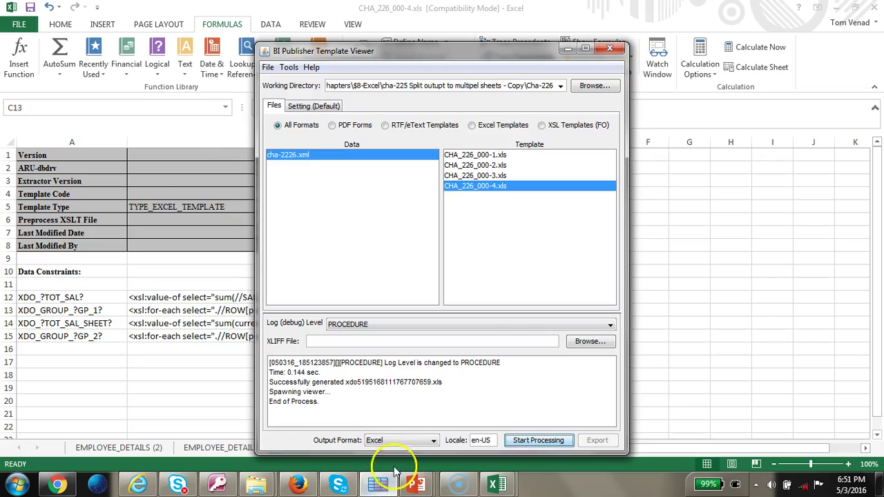
Regenerate the report, compare both employee output sheets, and check the SALES entry in E14
left_click(540, 440)
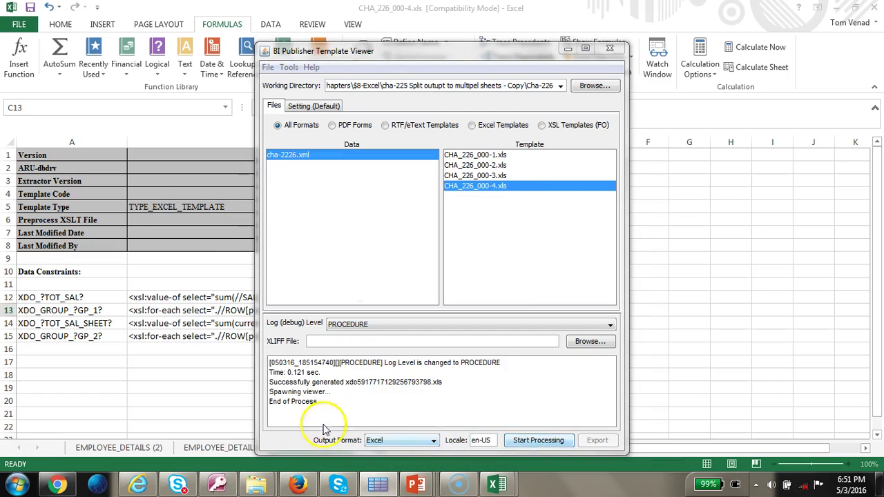
left_click(131, 448)
left_click(222, 445)
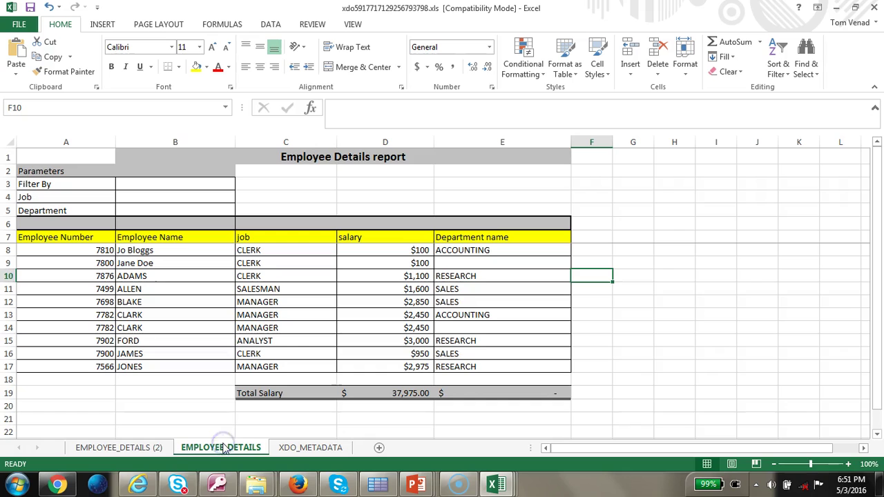
left_click(159, 448)
left_click(222, 449)
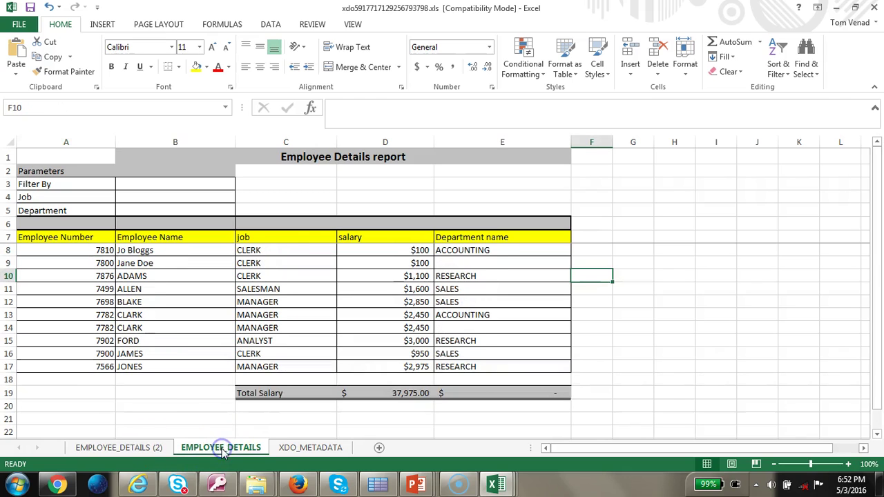
left_click(160, 449)
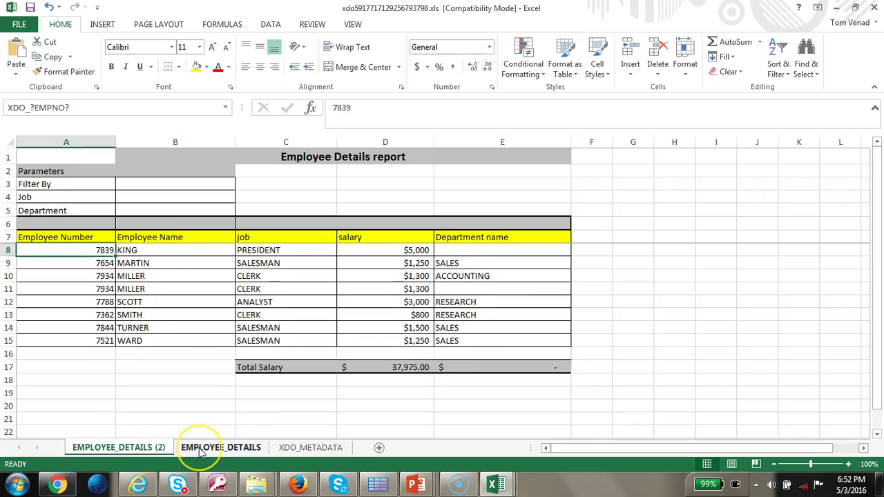
left_click(200, 449)
left_click(151, 449)
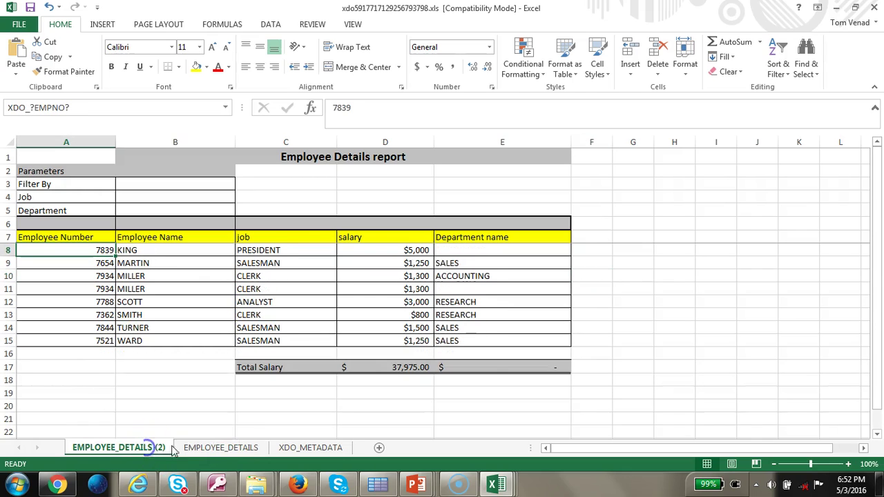
left_click(218, 449)
left_click(162, 449)
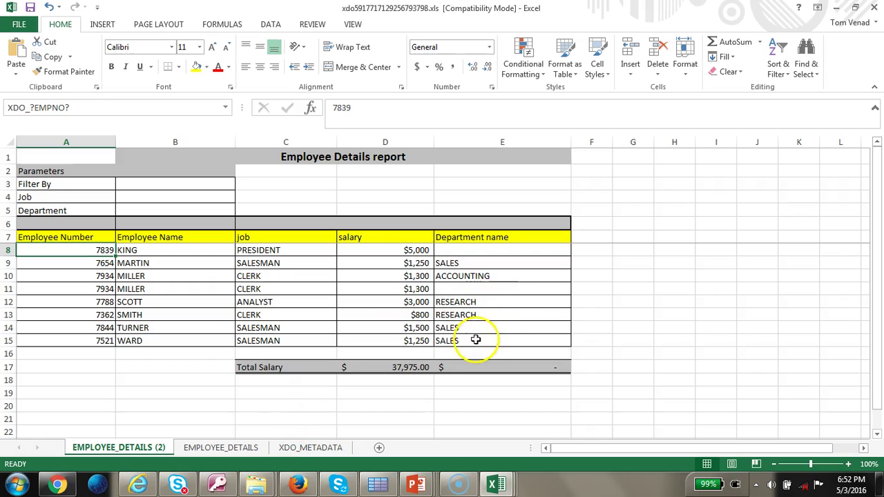
left_click(480, 329)
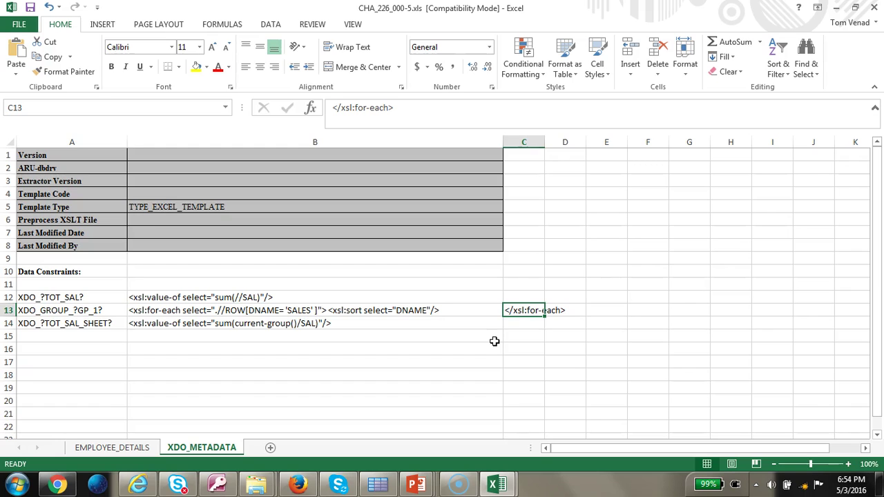
Review the SALES filter in XDO_METADATA cell B13 without changing it
left_click(87, 310)
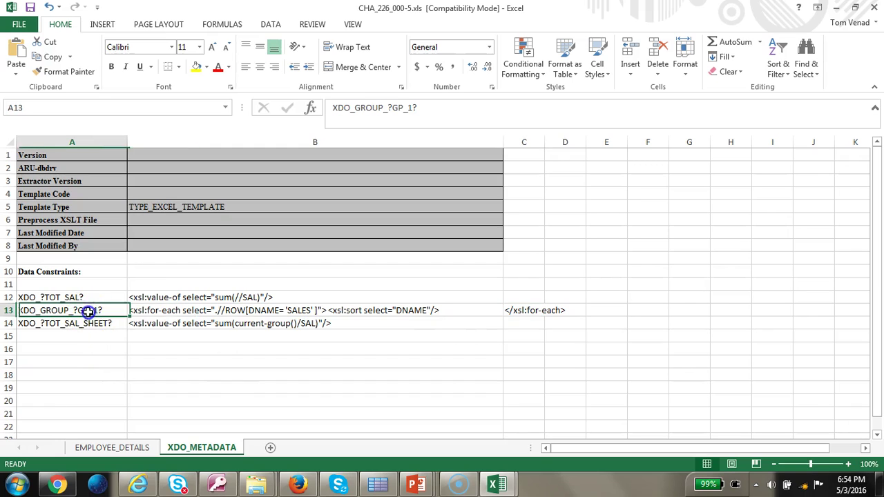
left_click(275, 313)
double_click(276, 312)
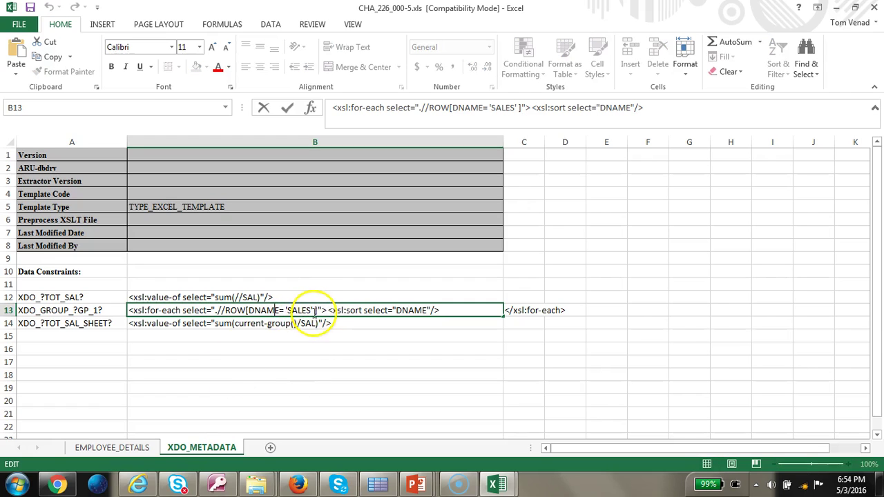
left_click(79, 310)
Rename the EMPLOYEE_DETAILS sheet tab to EMPLOYEE_SALES
left_click(113, 447)
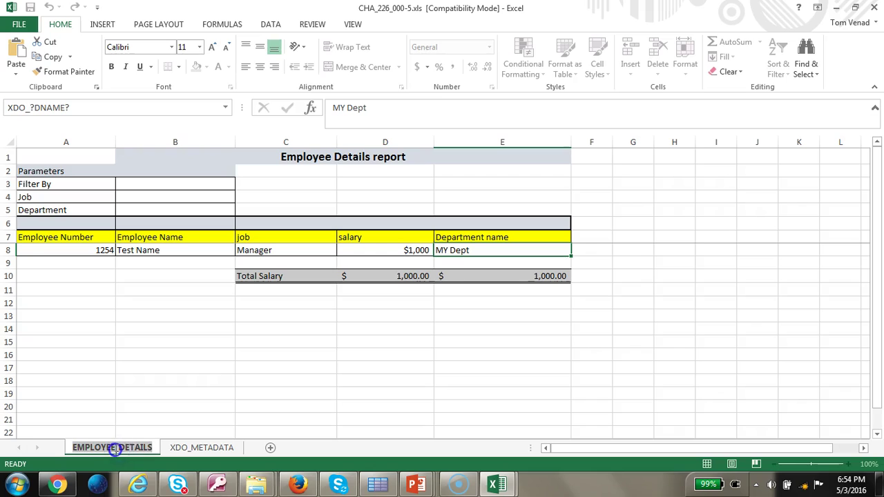
left_click(151, 447)
left_click(119, 445)
left_click(151, 447)
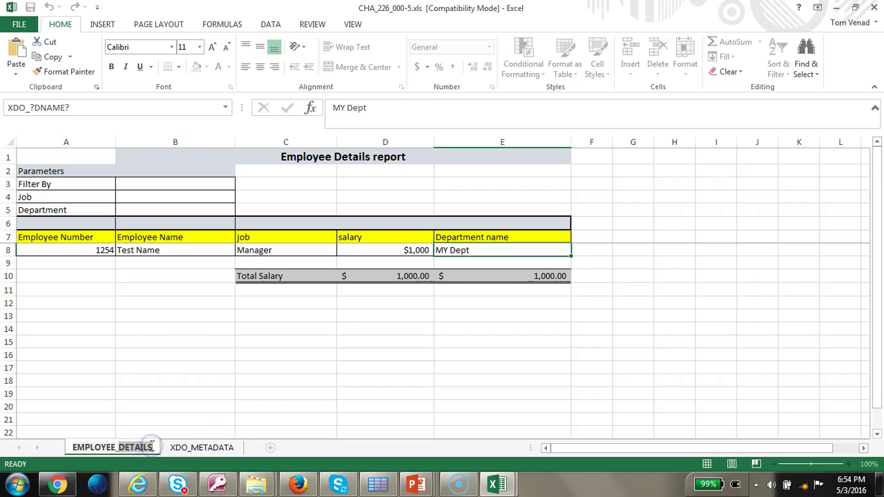
type("sA")
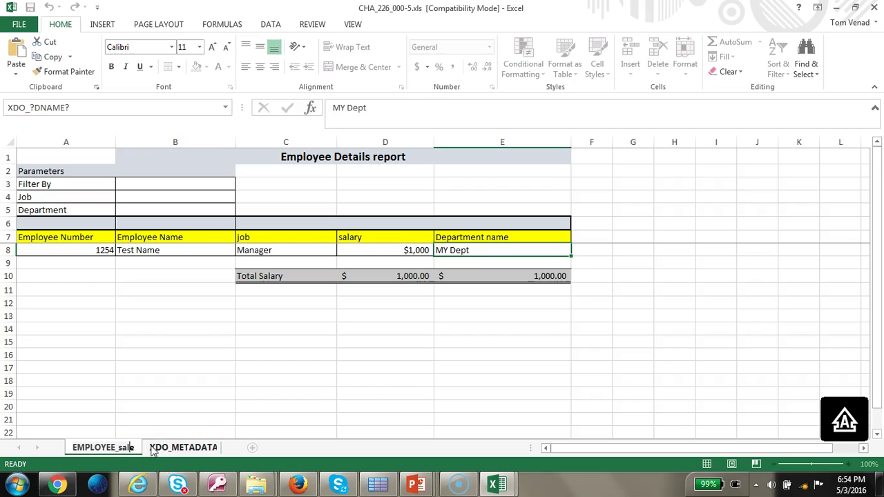
key("BackSpace")
key("BackSpace")
key("BackSpace")
key("BackSpace")
type("S")
key("BackSpace")
key("BackSpace")
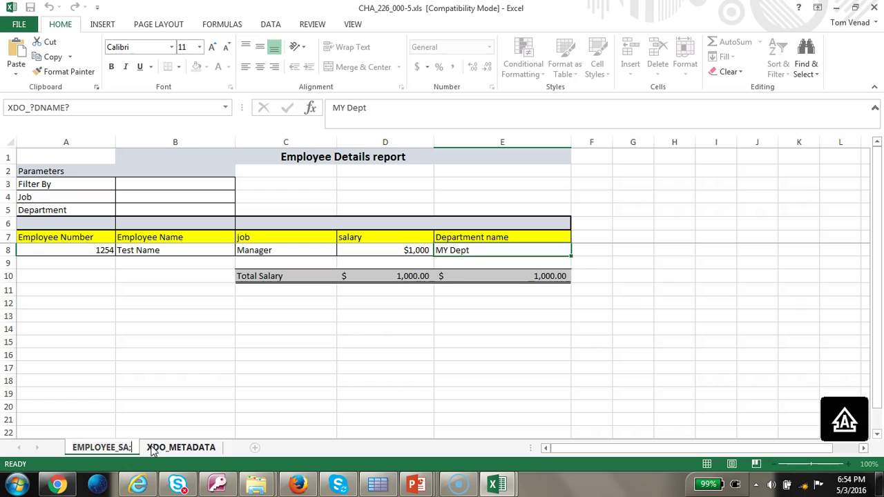
type("ES")
key("Return")
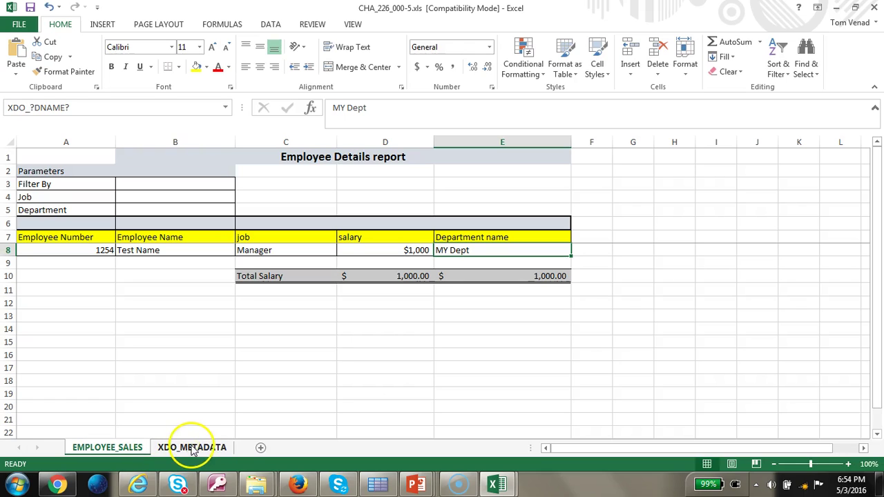
Refresh Template Viewer and run CHA_226_000-5.xls against cha-2226.xml
left_click(380, 485)
left_click(288, 67)
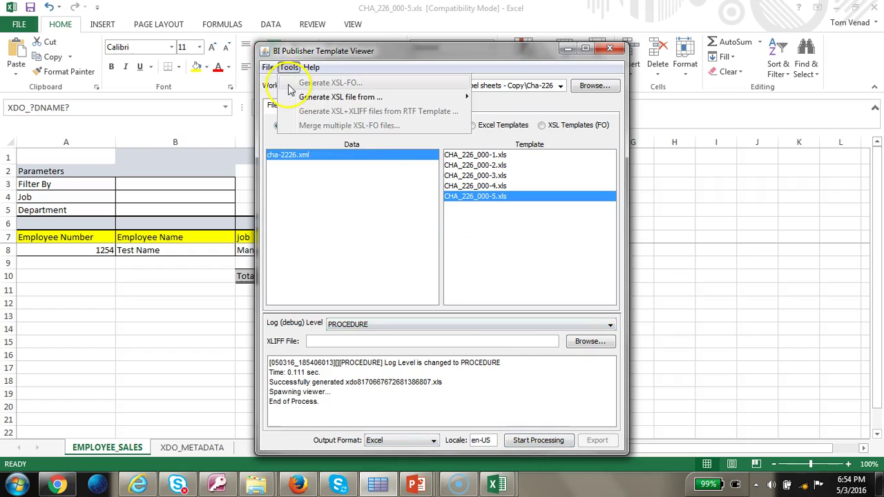
left_click(289, 67)
left_click(267, 67)
left_click(271, 84)
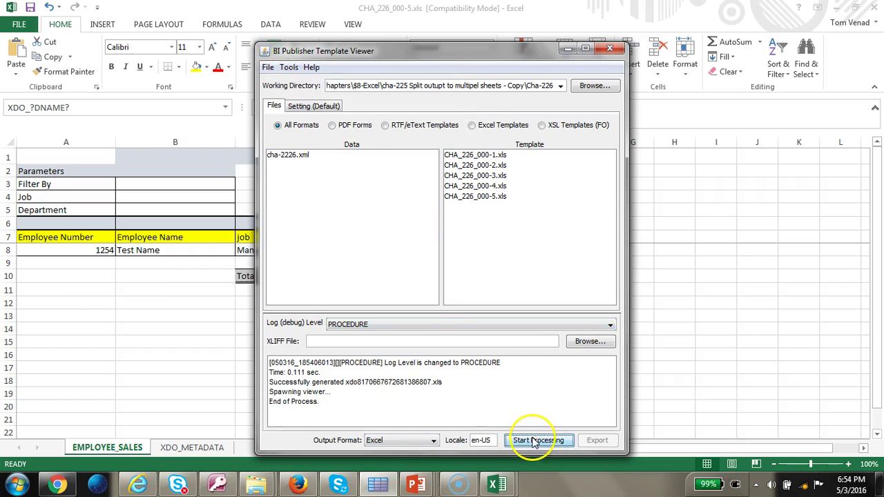
left_click(456, 196)
left_click(296, 155)
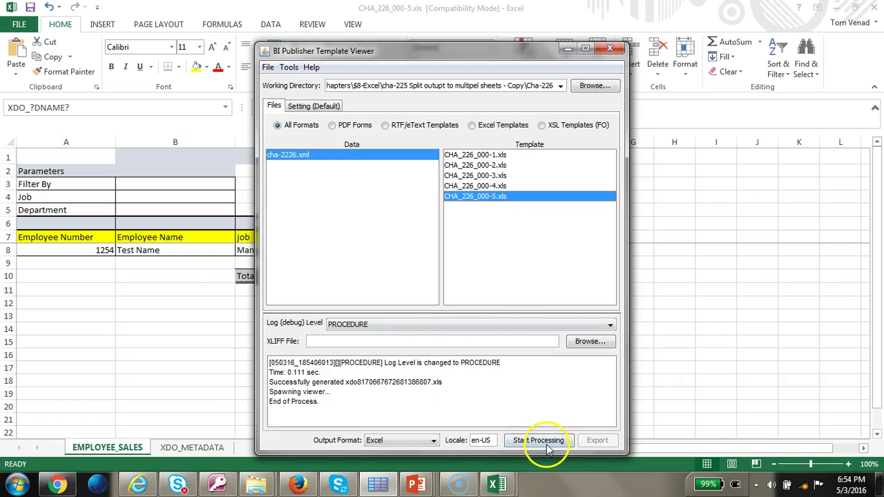
left_click(544, 443)
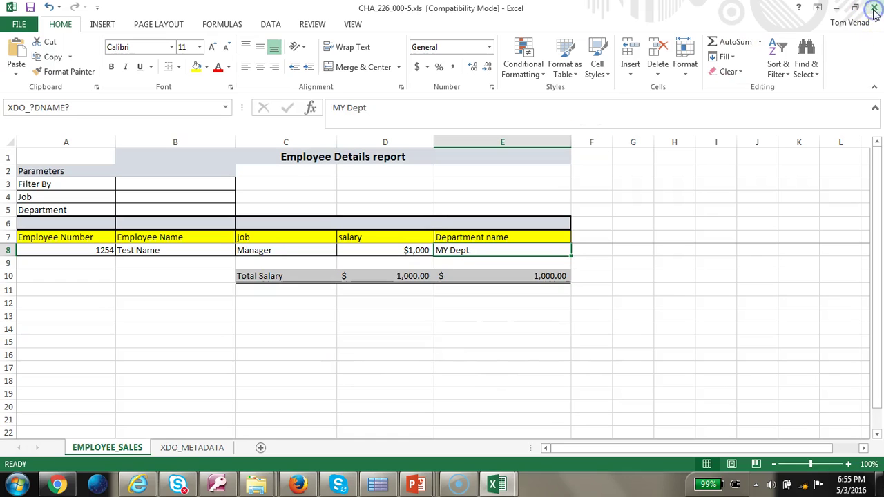
Copy the row 13 group definition into row 15 of XDO_METADATA
left_click(190, 448)
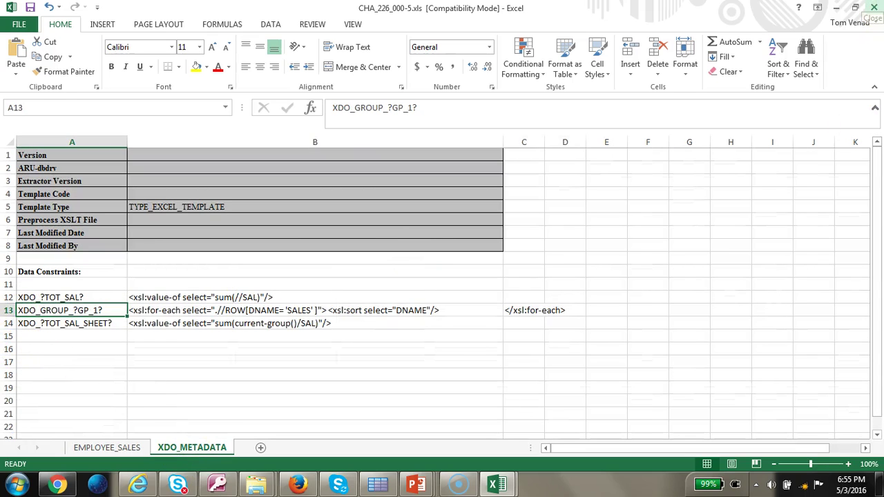
left_click(8, 310)
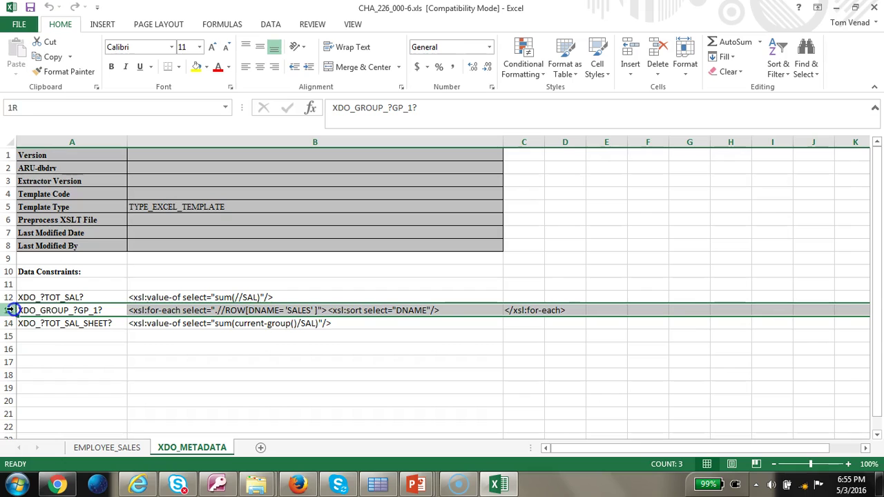
key("ctrl+c")
left_click(53, 335)
key("ctrl+v")
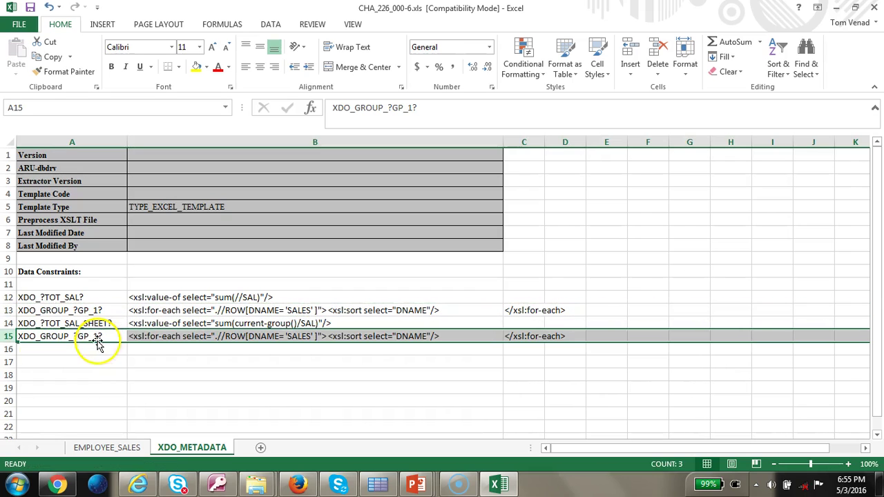
Rename A15 to XDO_GROUP_?GP_2? and change its B15 filter to DNAME != 'SALES'
double_click(93, 336)
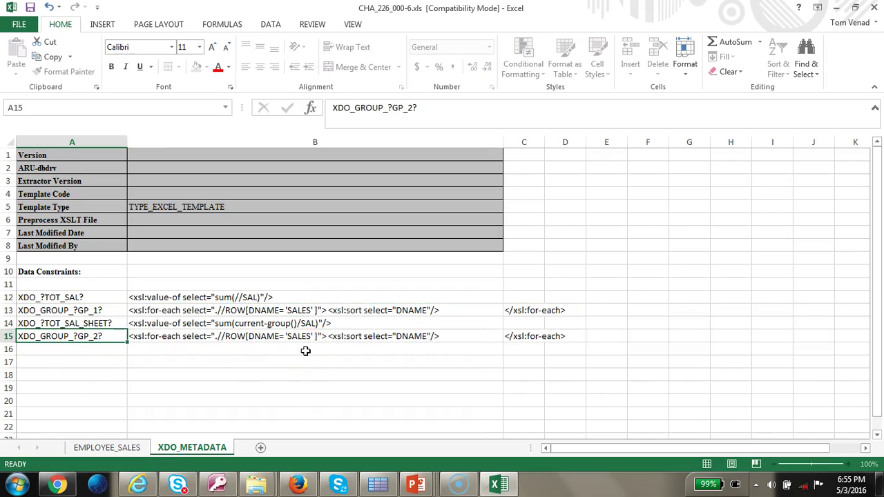
key("Tab")
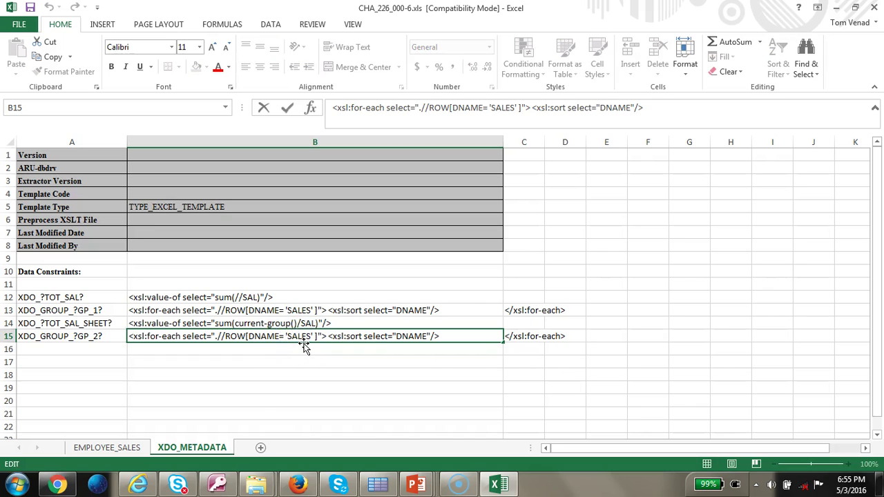
type("!")
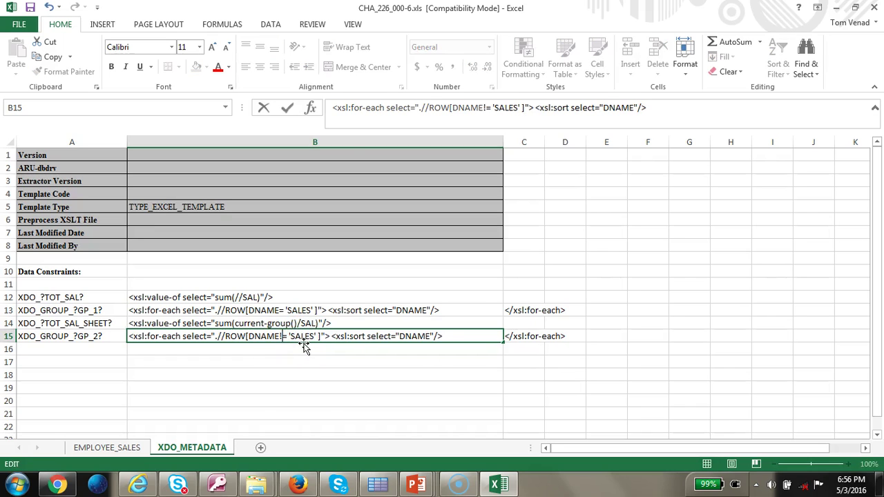
key("Tab")
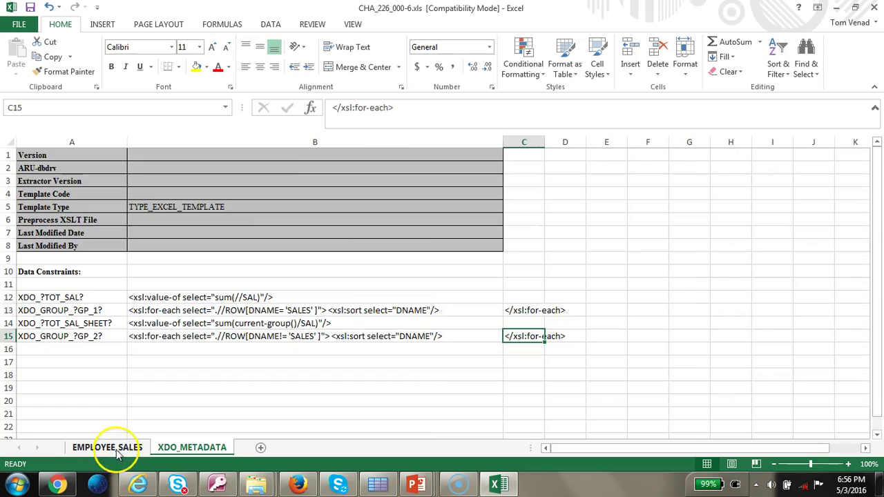
Inspect the XDO_GROUP_?GP_1? name covering EMPLOYEE_SALES A8 in Name Manager, unchanged
left_click(110, 447)
left_click(56, 249)
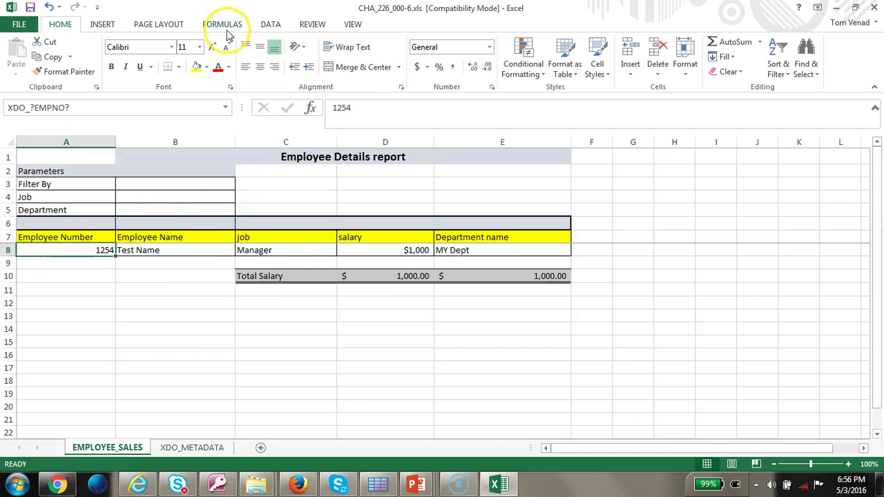
left_click(223, 24)
left_click(366, 59)
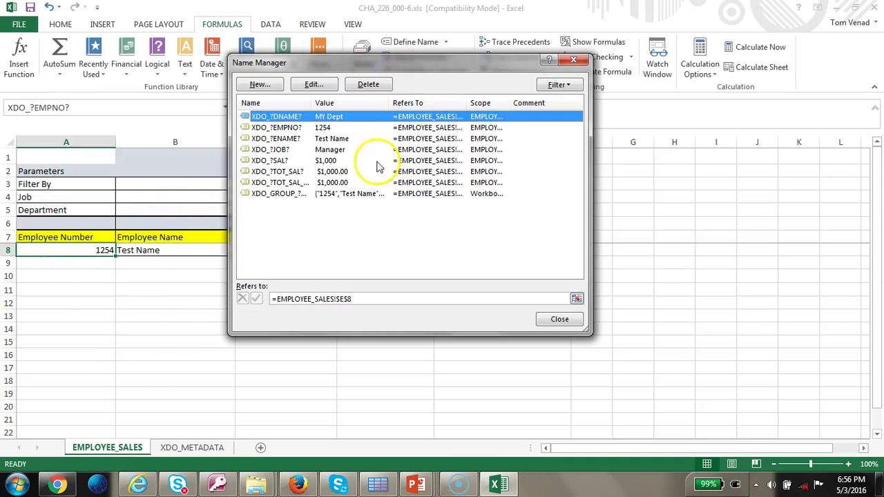
left_click(365, 193)
left_click(320, 86)
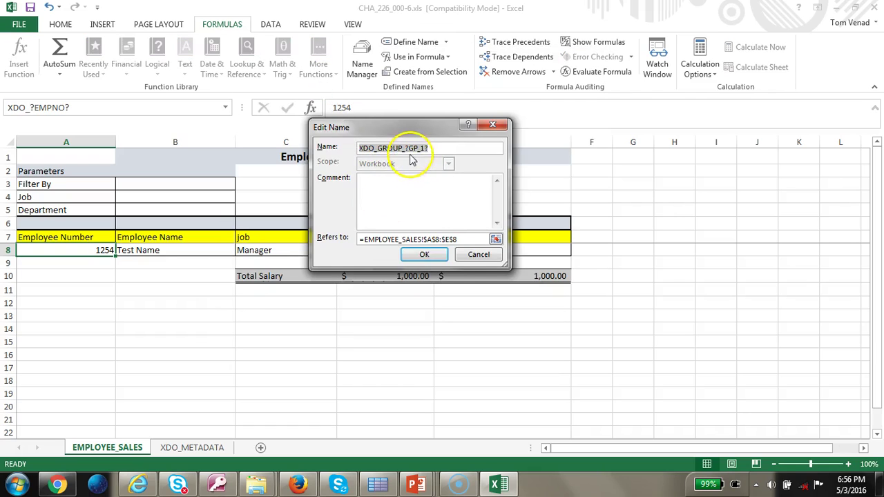
left_click(478, 254)
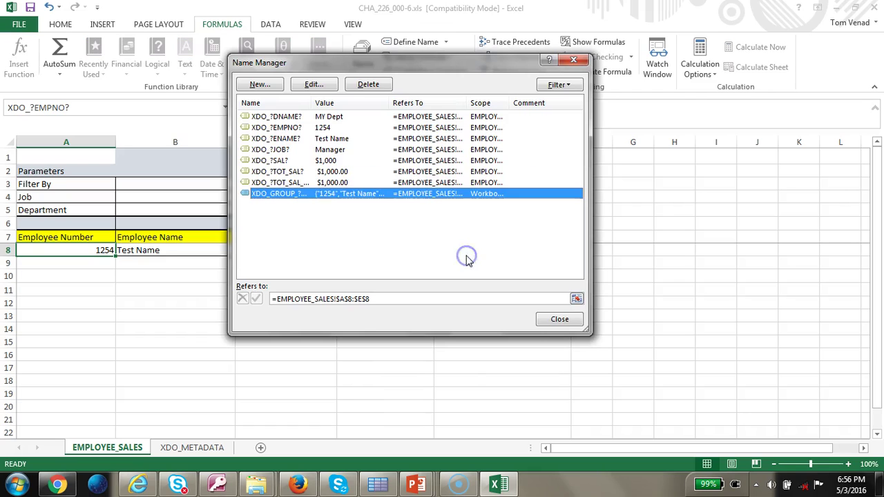
left_click(566, 319)
Rename the EMPLOYEE_SALES group name from XDO_GROUP_?GP_1? to XDO_GROUP_?GP_2?
left_click(193, 447)
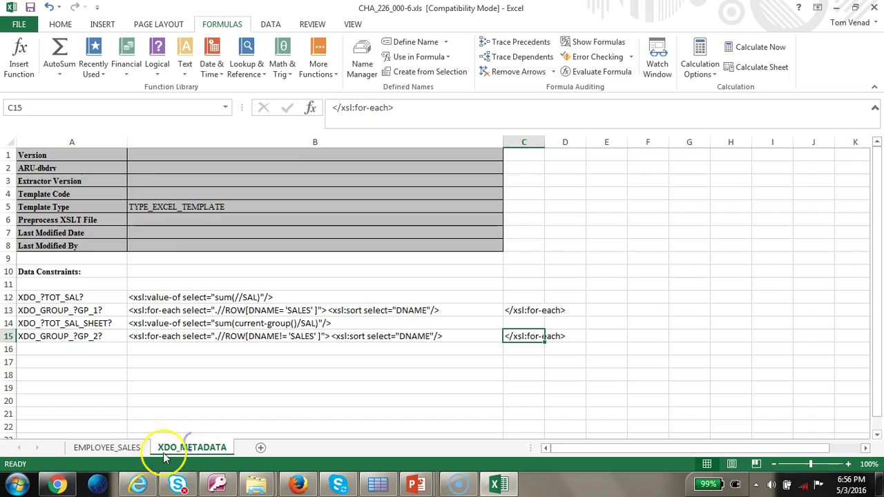
left_click(134, 447)
left_click(366, 69)
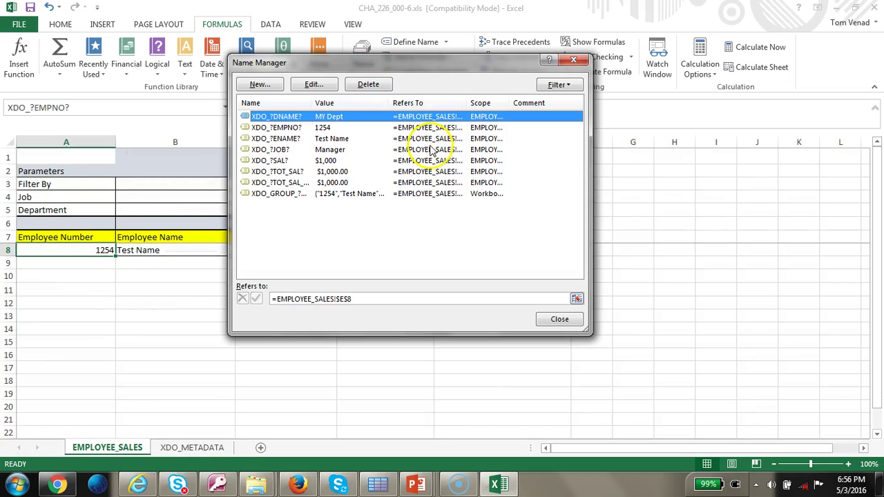
left_click(377, 194)
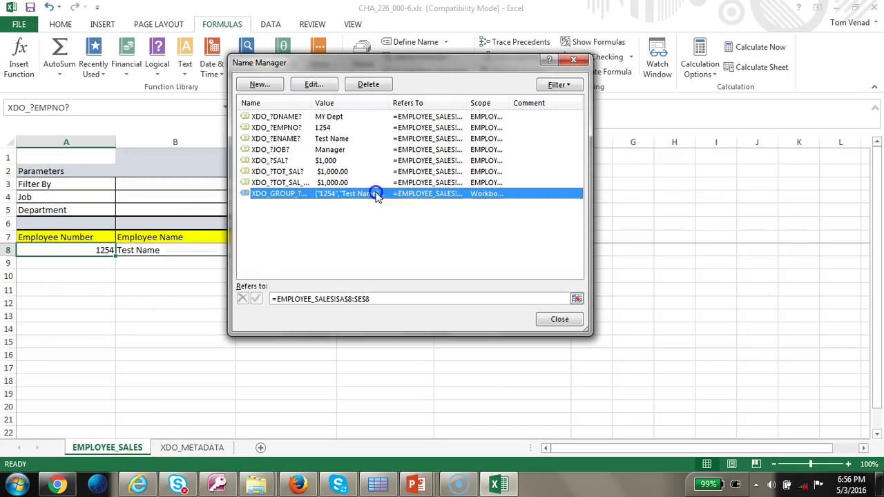
left_click(314, 85)
left_click(419, 149)
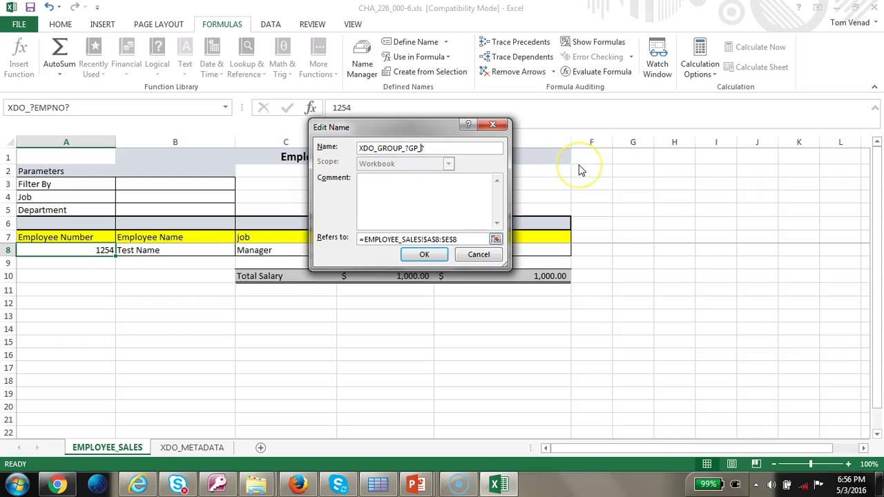
type("2")
left_click(423, 254)
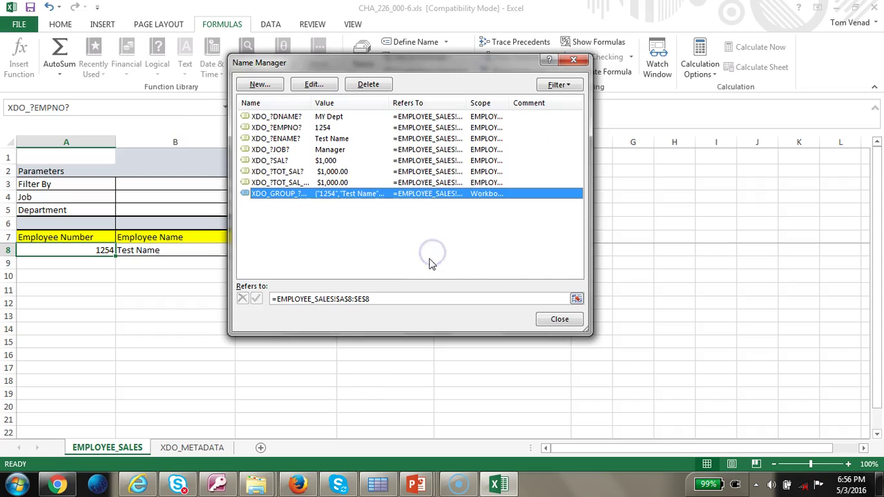
left_click(559, 318)
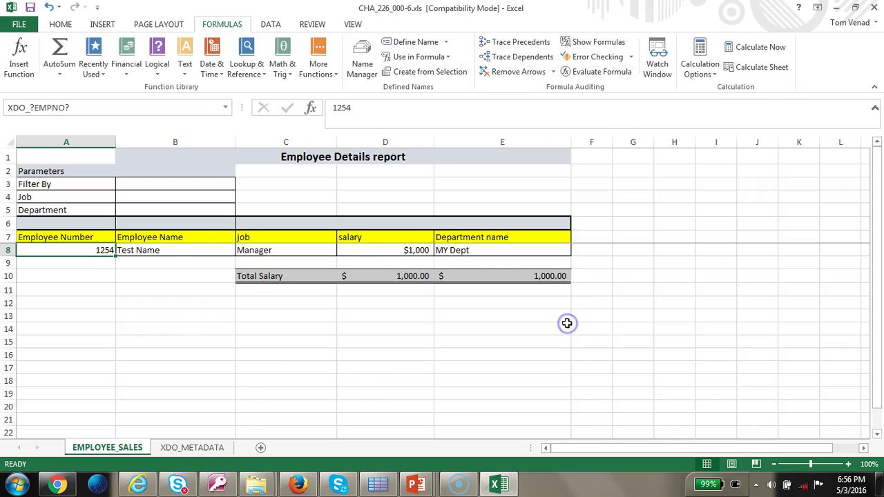
Refresh Template Viewer, run CHA_226_000-6.xls, and bring up the output workbook
left_click(377, 484)
left_click(267, 67)
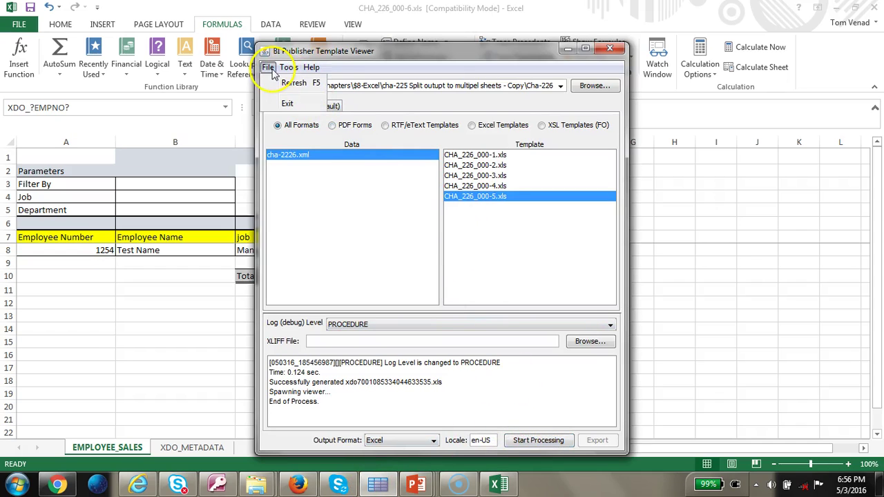
left_click(295, 84)
left_click(476, 207)
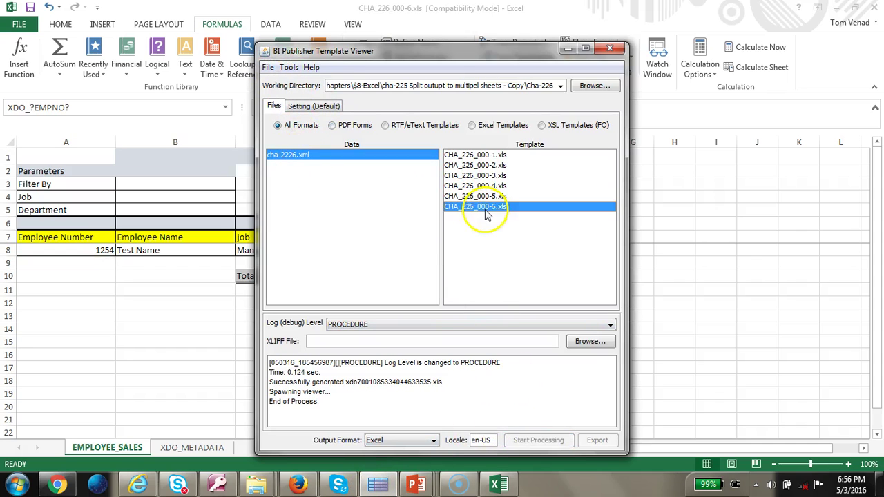
left_click(537, 440)
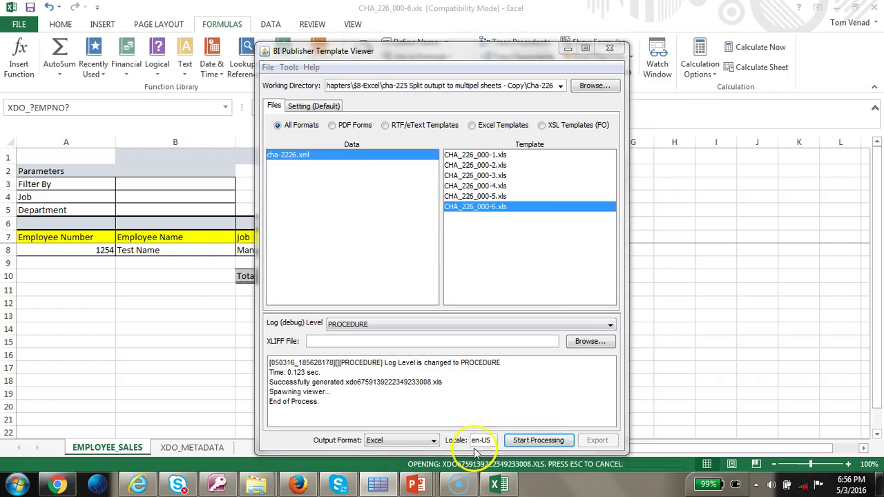
left_click(503, 484)
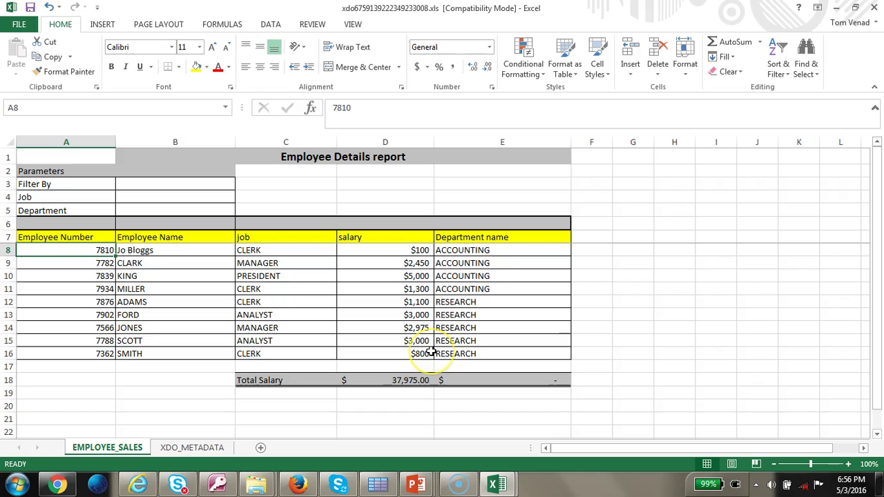
Close the generated output workbook and CHA_226_000-6.xls, abandoning a sheet copy started there
left_click(871, 8)
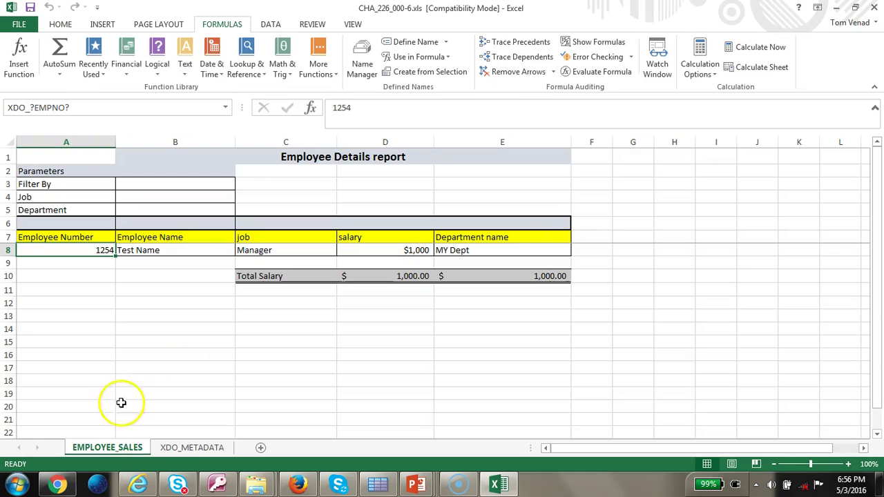
right_click(127, 447)
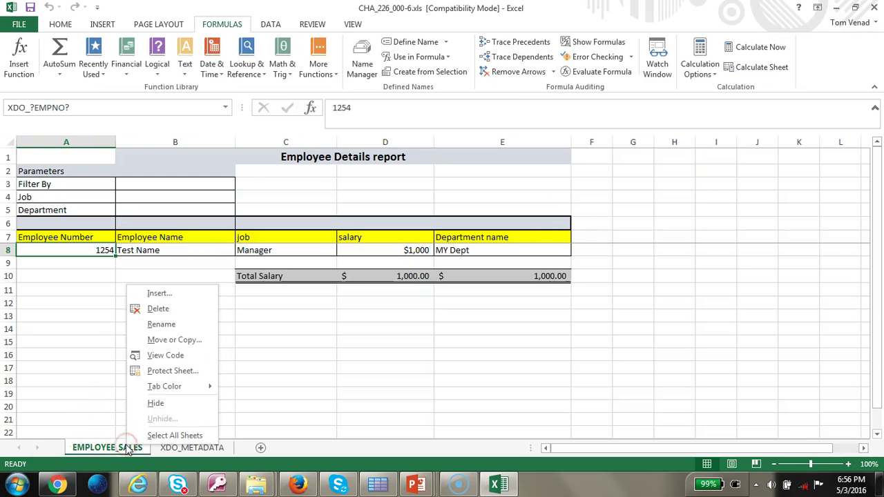
left_click(185, 341)
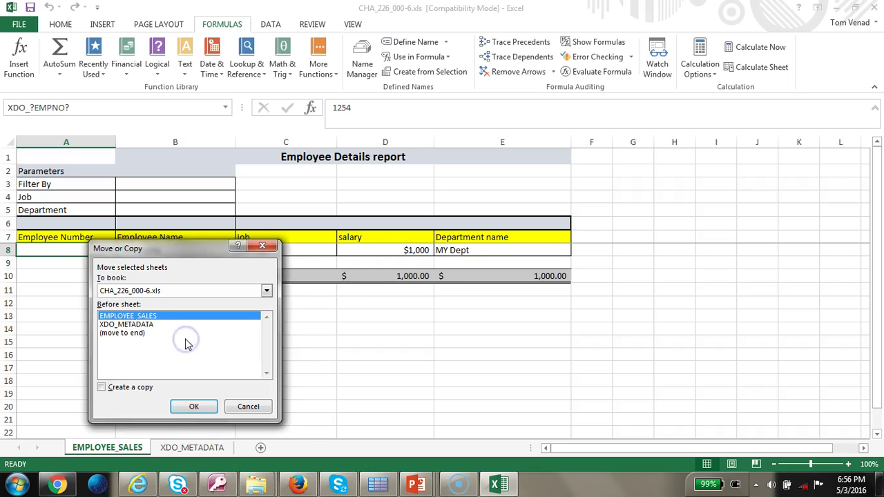
left_click(103, 388)
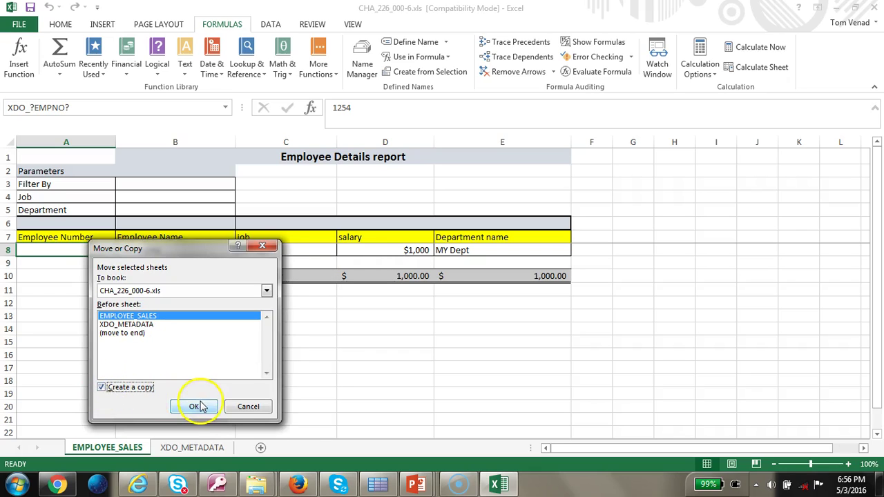
left_click(248, 407)
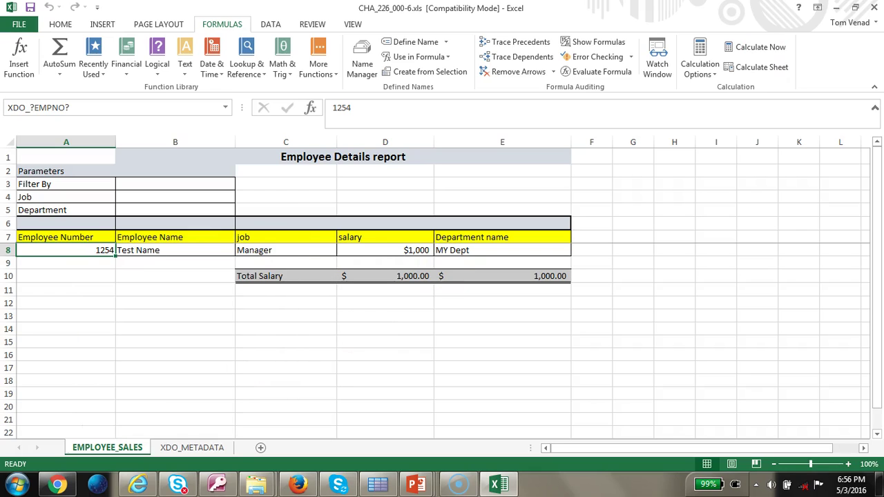
left_click(880, 9)
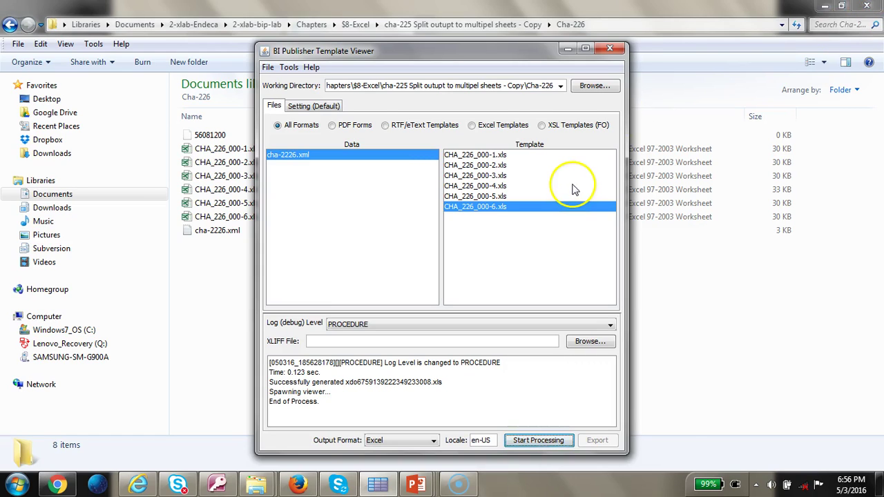
Duplicate the EMPLOYEE_SALES sheet in CHA_226_000-7.xls and rename the copy EMPLOYEE_NON_SALES
right_click(118, 450)
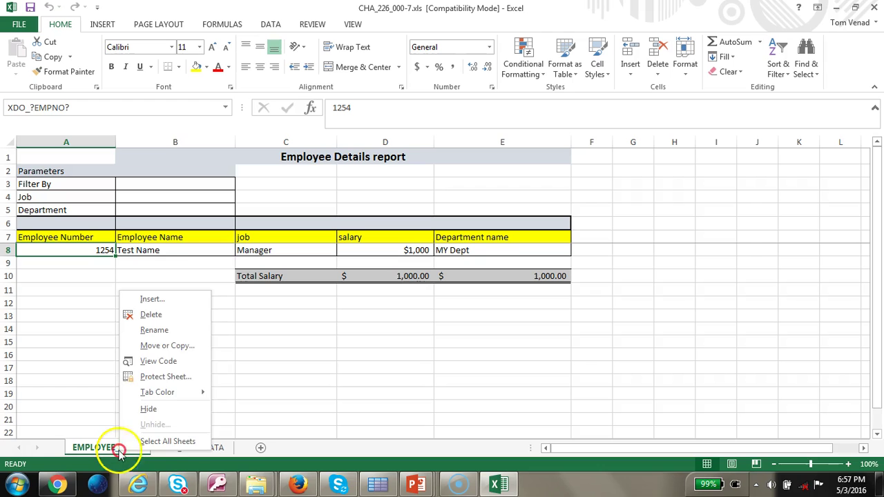
left_click(183, 345)
left_click(96, 392)
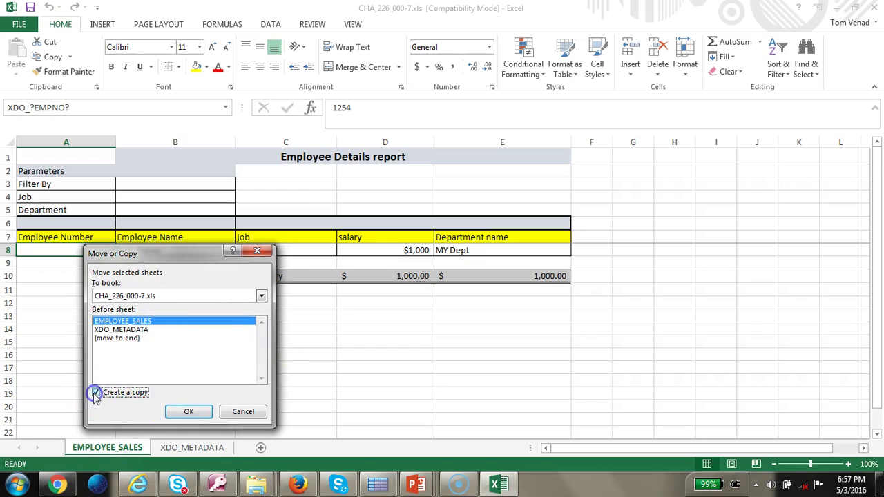
left_click(191, 410)
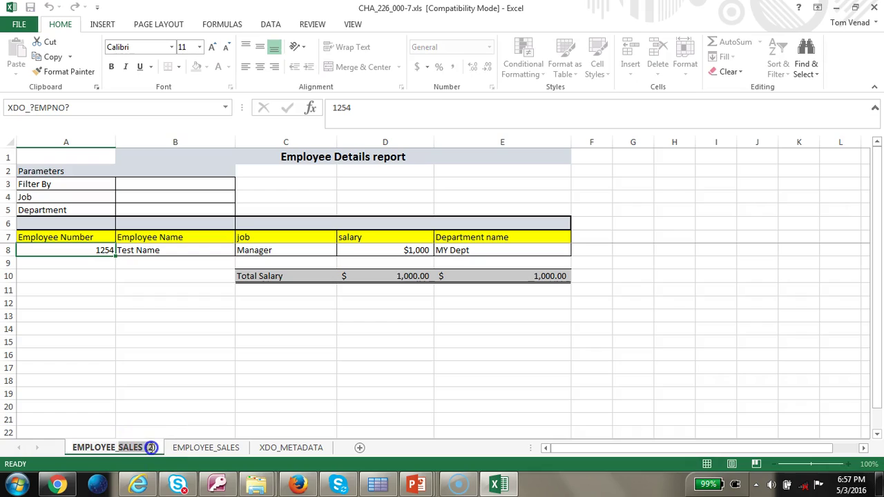
key("BackSpace")
key("BackSpace")
key("BackSpace")
key("BackSpace")
key("BackSpace")
key("BackSpace")
key("BackSpace")
key("BackSpace")
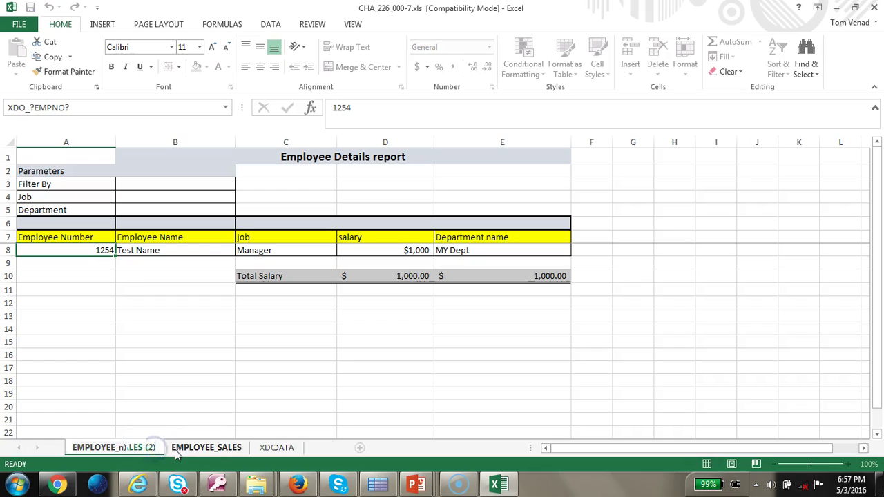
type("NONSA")
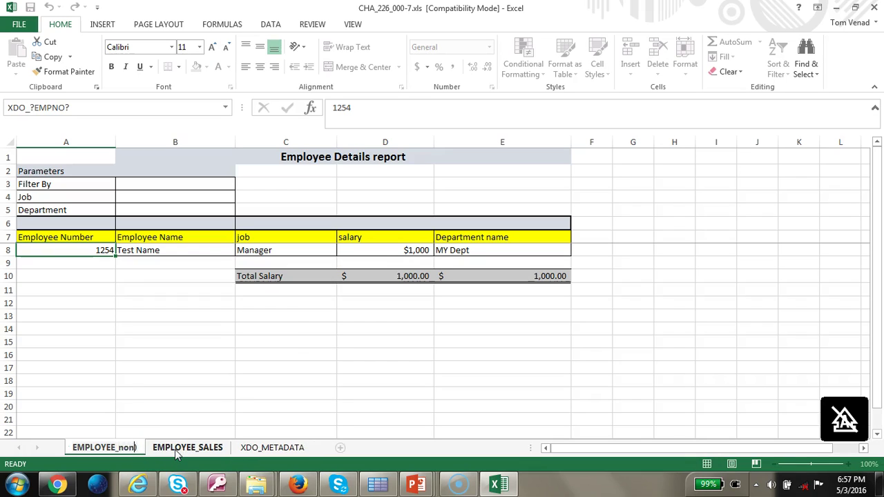
key("BackSpace")
key("BackSpace")
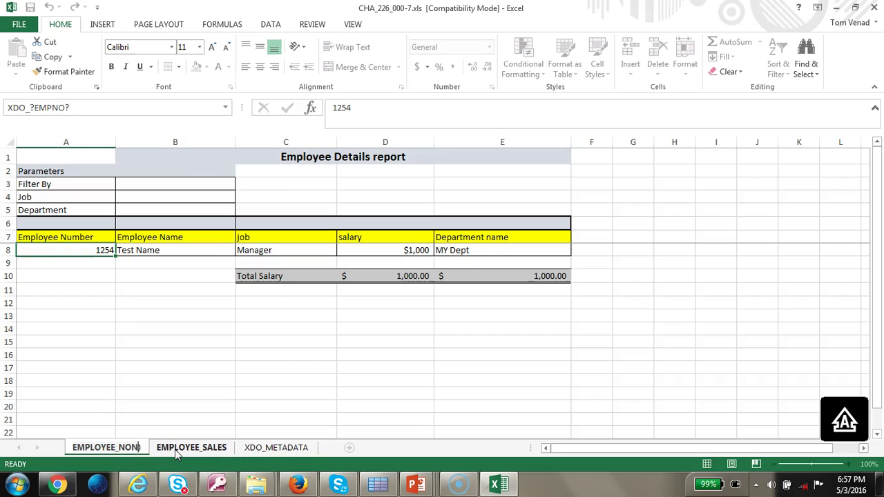
type("_SALES")
key("Return")
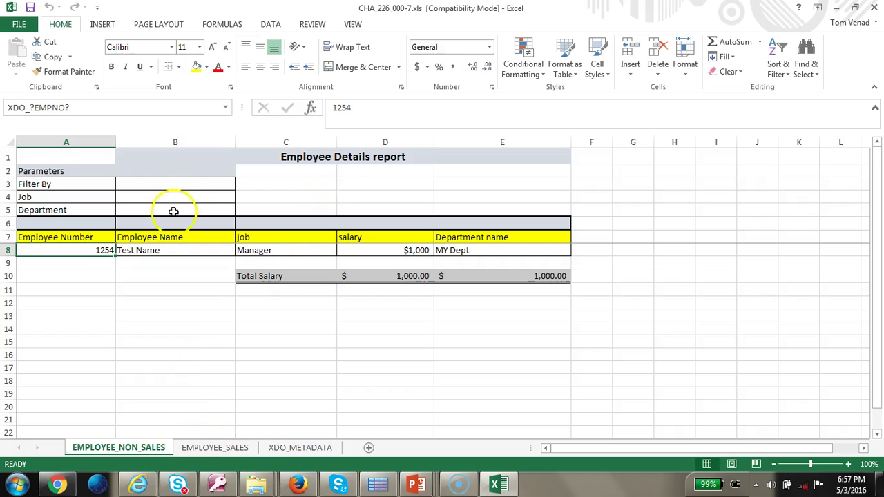
In Name Manager, edit the workbook-scoped XDO_GROUP name, typing 1 into its GP_ number
left_click(233, 25)
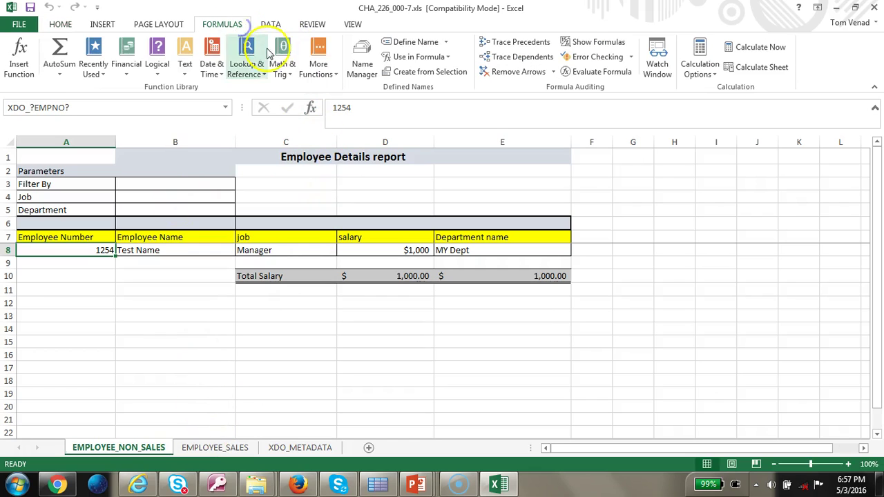
left_click(362, 57)
left_click(581, 265)
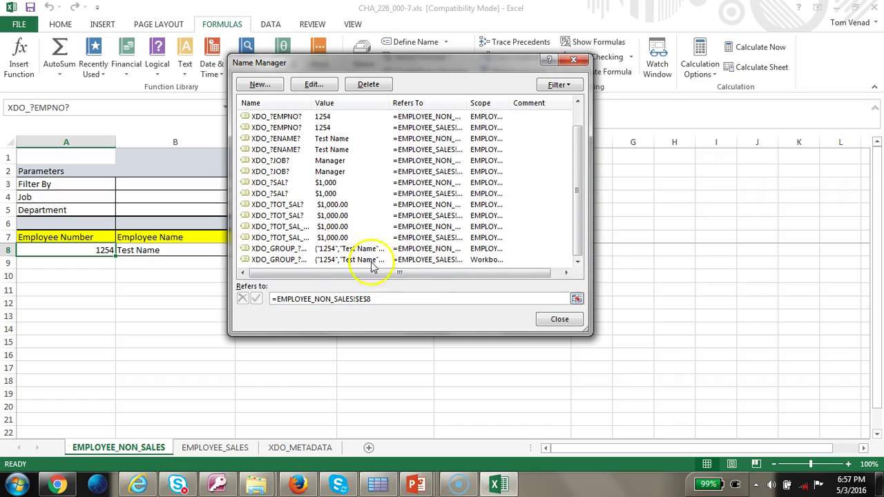
left_click(337, 250)
left_click(312, 84)
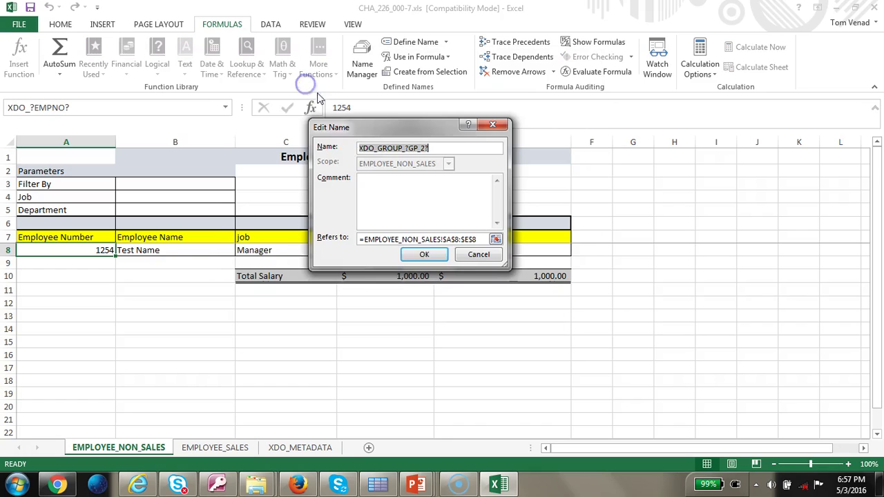
left_click(424, 254)
left_click(351, 261)
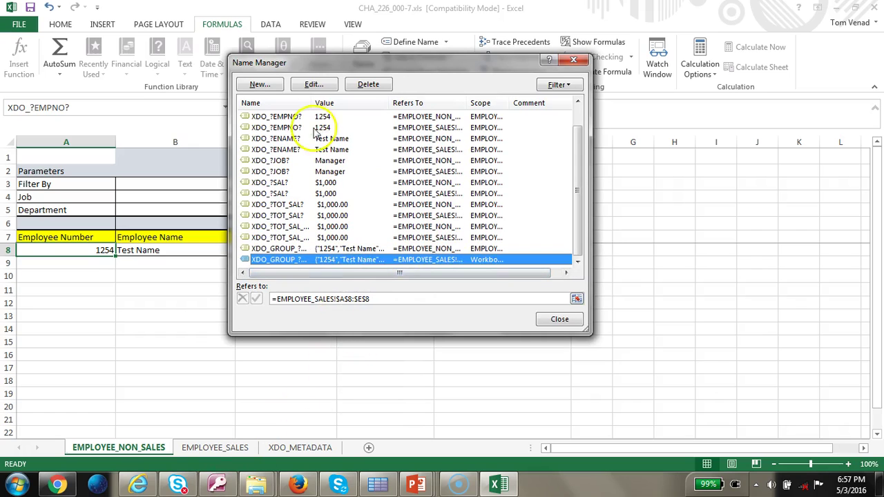
left_click(313, 84)
left_click(419, 151)
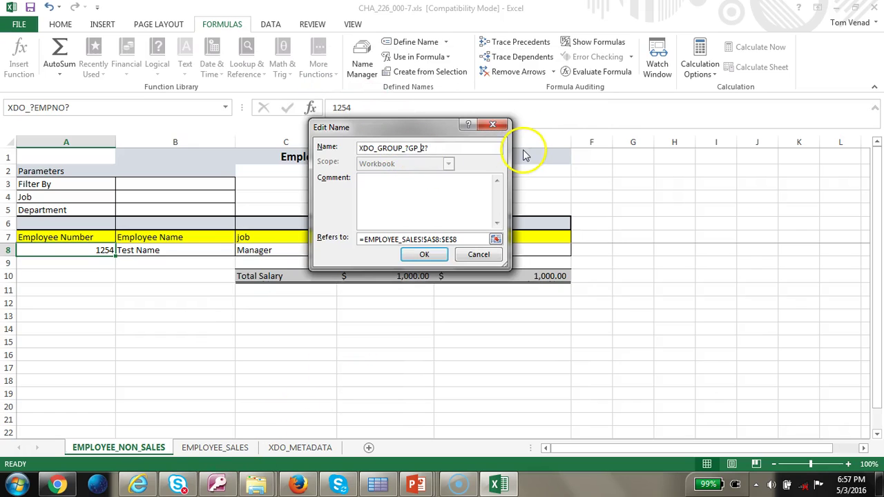
type("1")
left_click(424, 254)
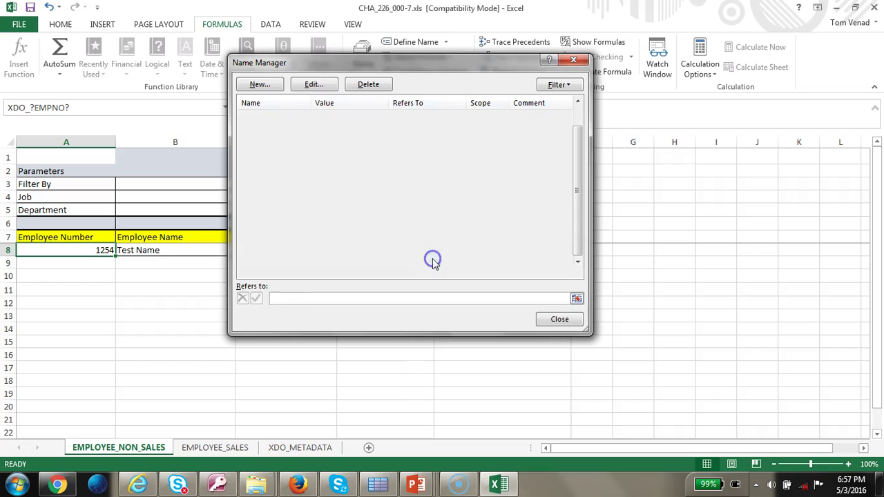
left_click(565, 318)
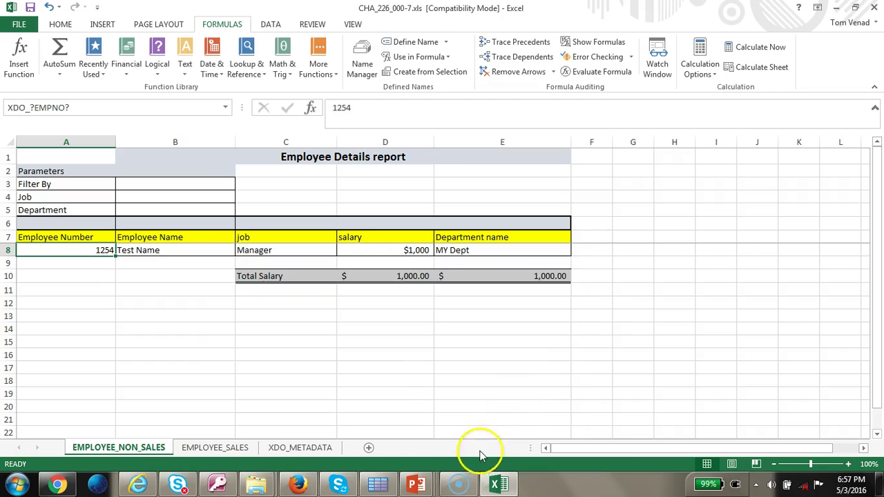
Refresh Template Viewer, run CHA_226_000-7.xls, and check the EMPLOYEE_SALES and EMPLOYEE_NON_SALES output sheets
left_click(385, 486)
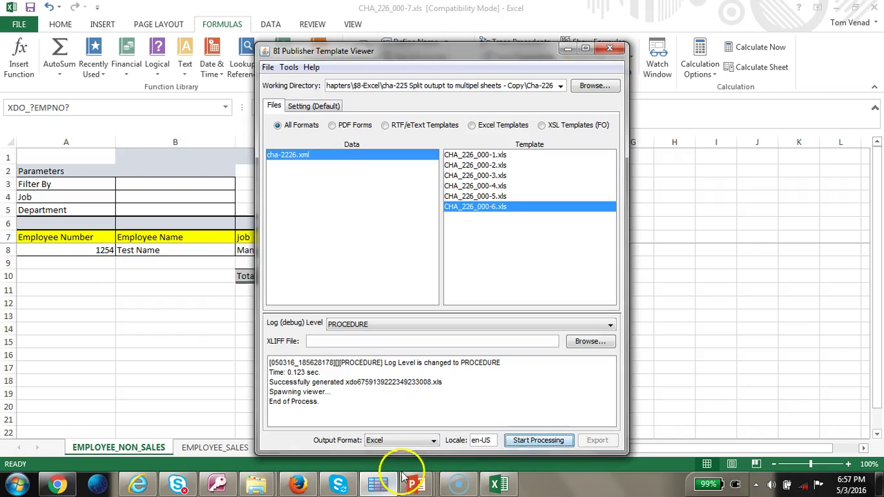
left_click(268, 67)
left_click(293, 82)
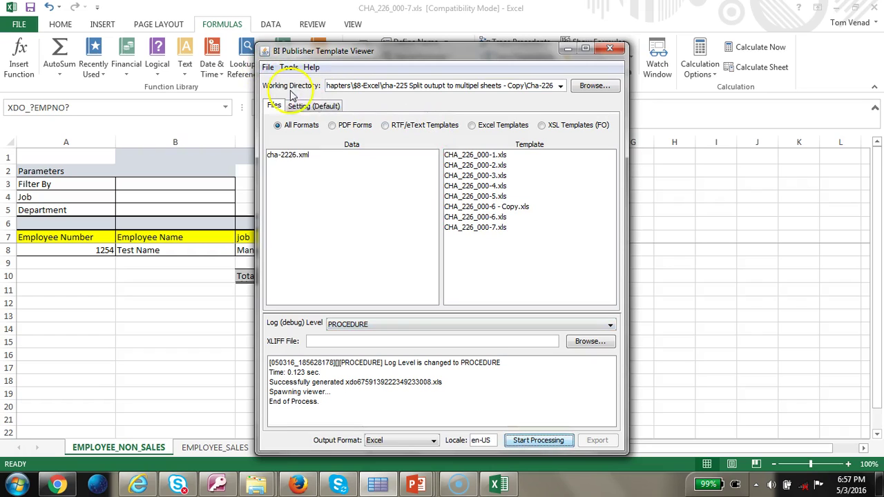
left_click(492, 230)
left_click(523, 440)
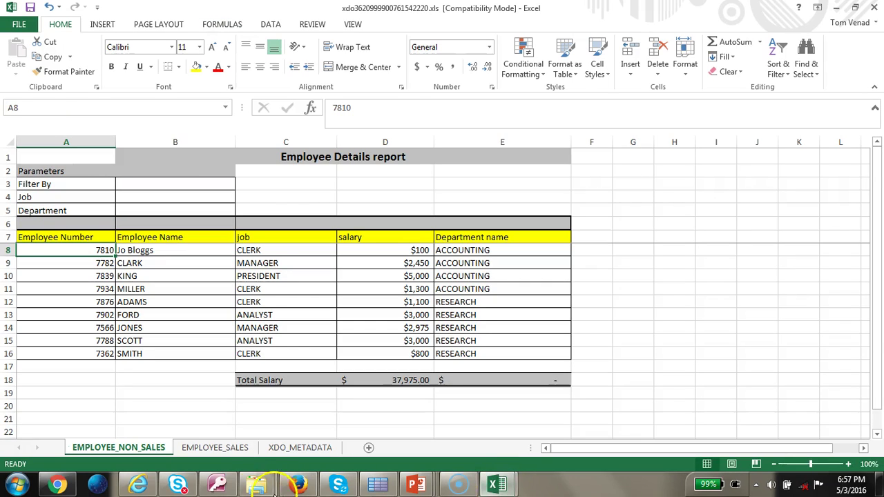
left_click(220, 450)
left_click(147, 450)
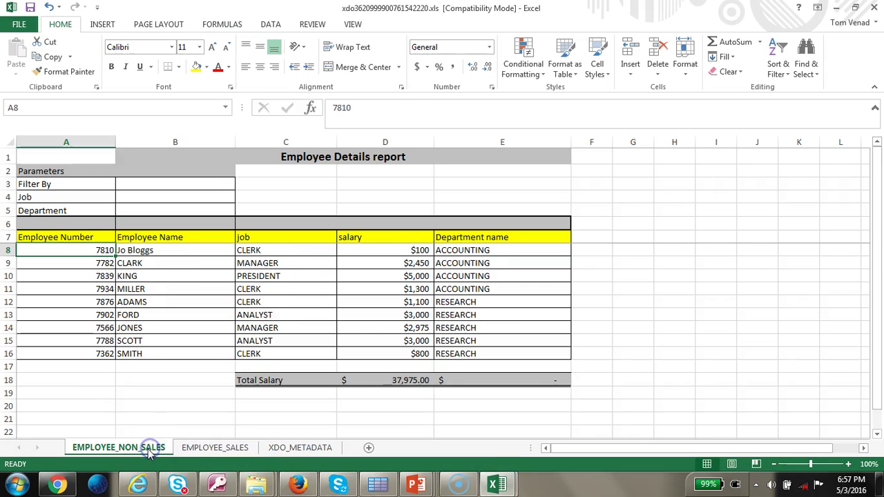